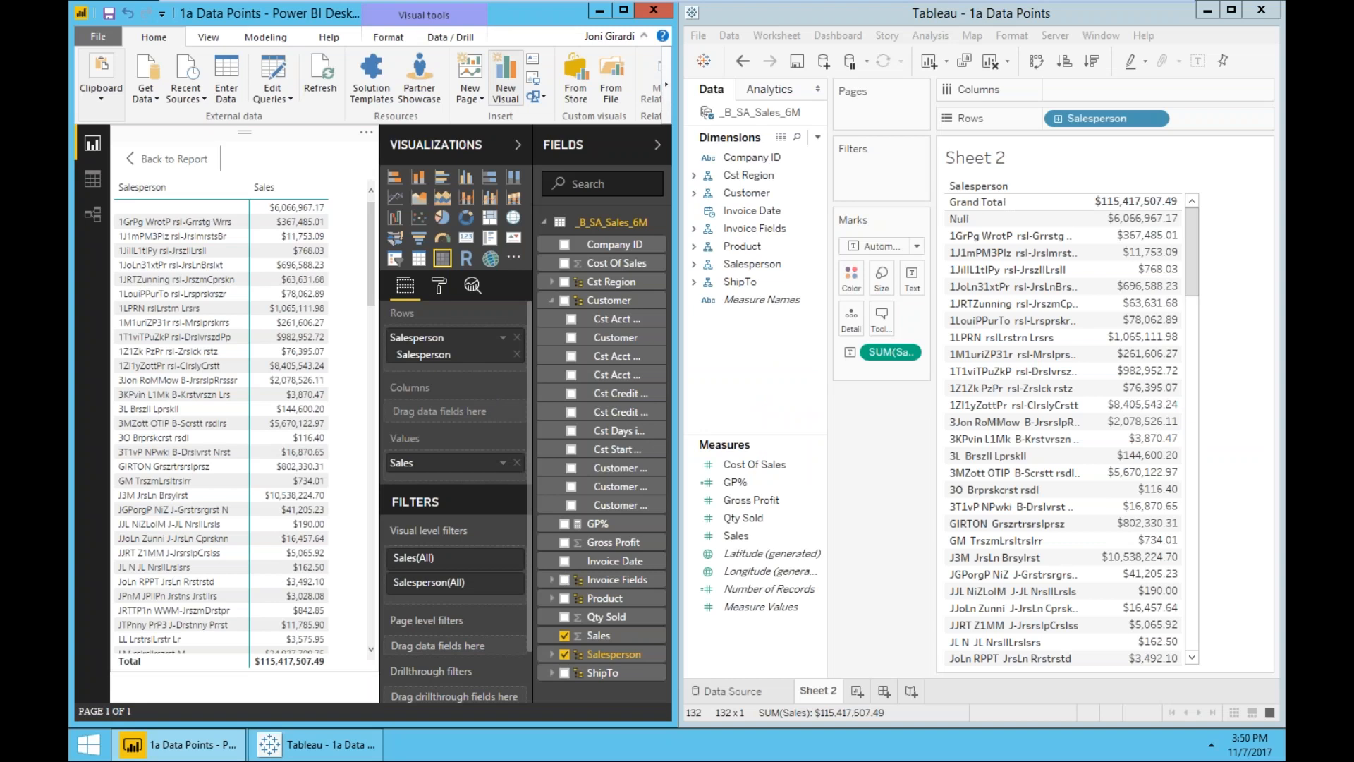
Step: In Tableau, add Customer with all its members to the sheet's rows after Salesperson
mouse_move(1137, 321)
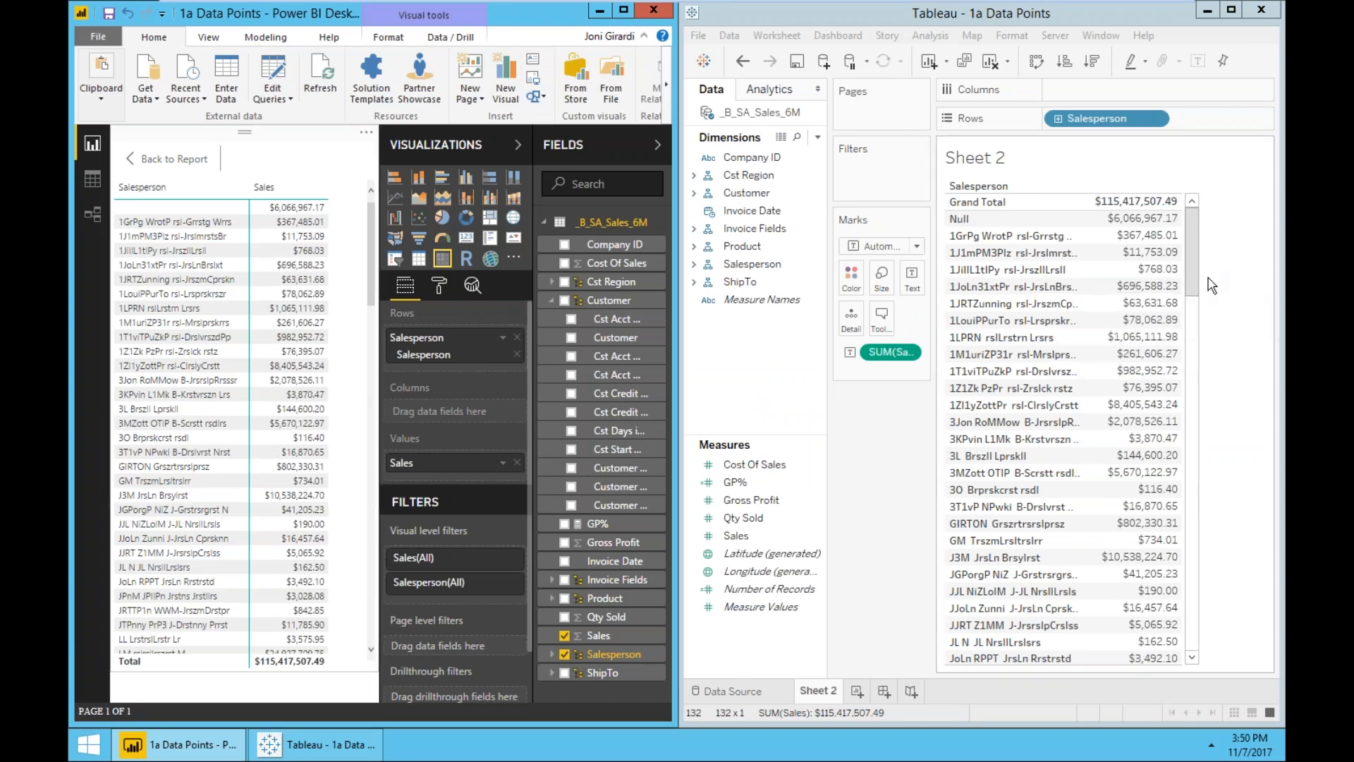
left_click_drag(1194, 258, 1188, 226)
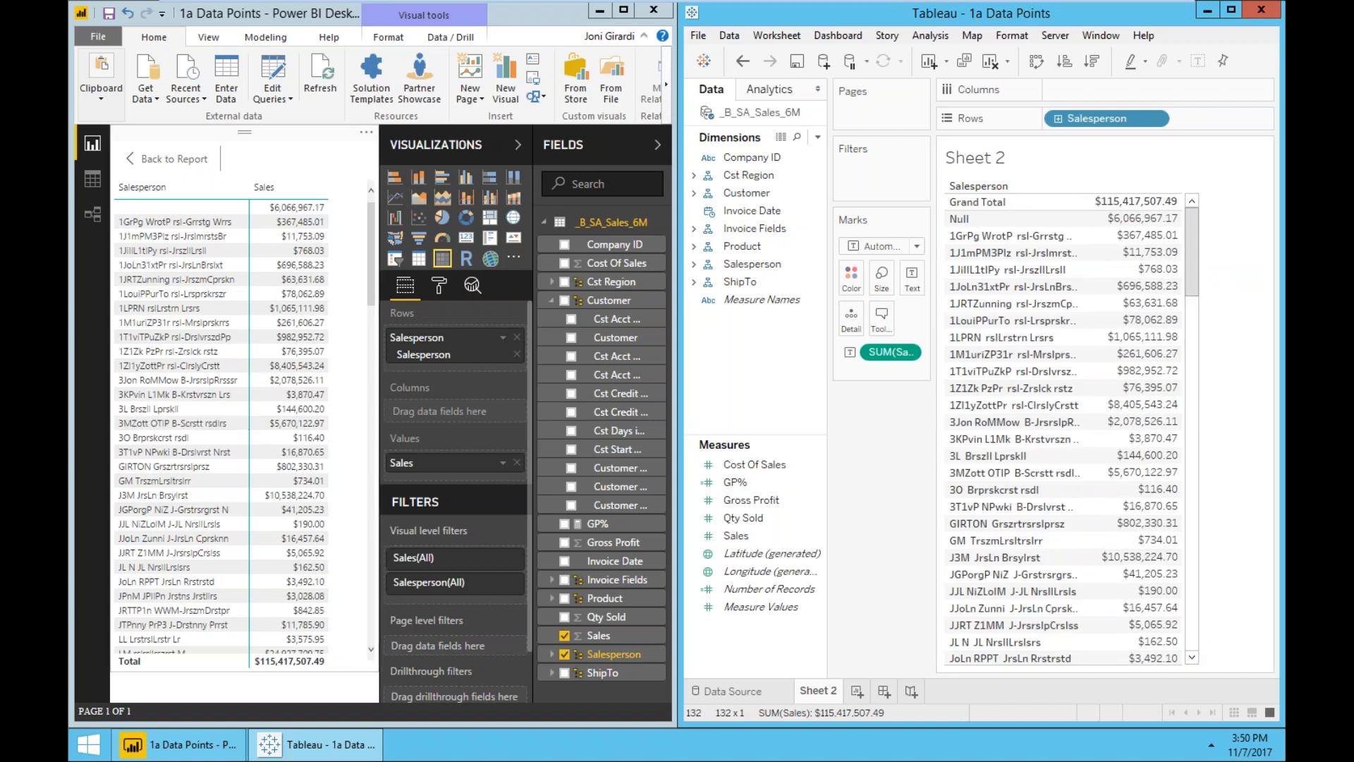
mouse_move(371, 252)
left_mouse_down()
mouse_move(363, 578)
mouse_move(368, 268)
left_mouse_up()
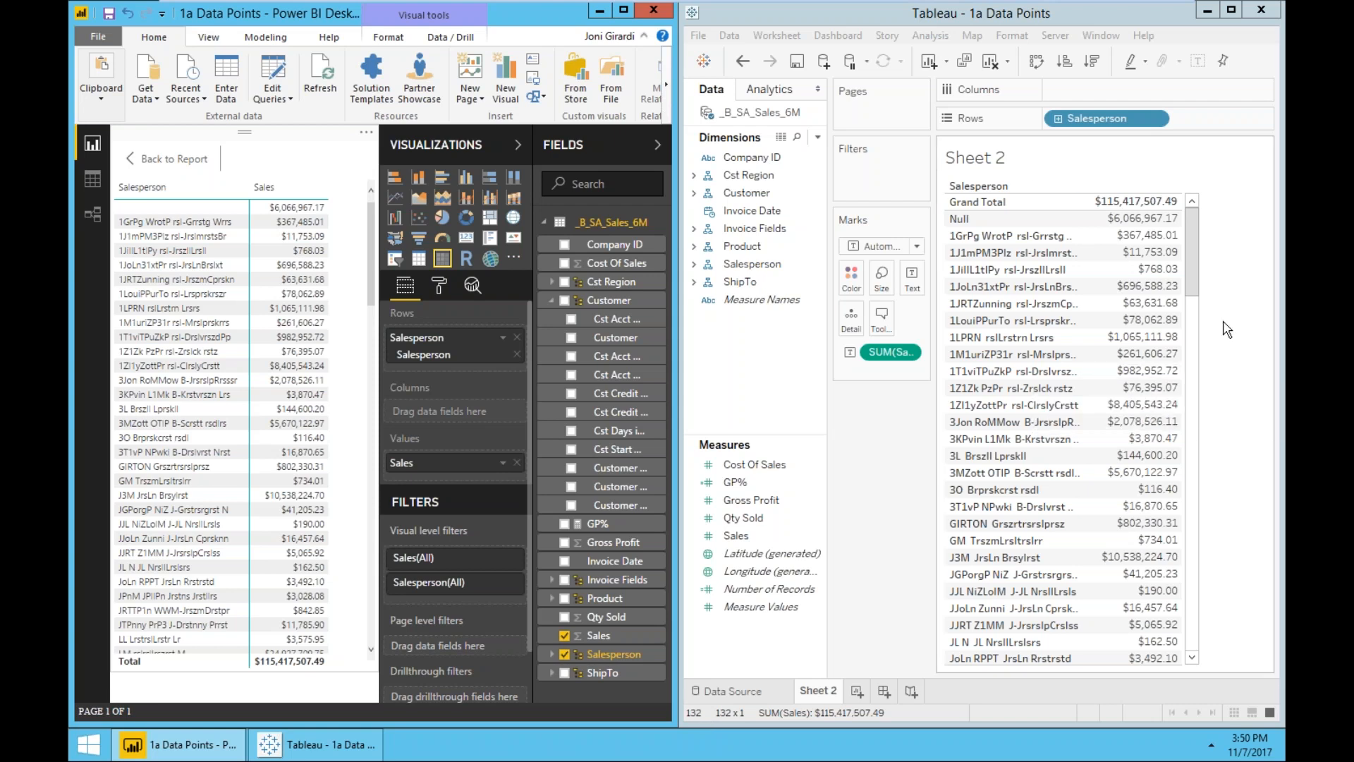
left_click_drag(755, 194, 1176, 116)
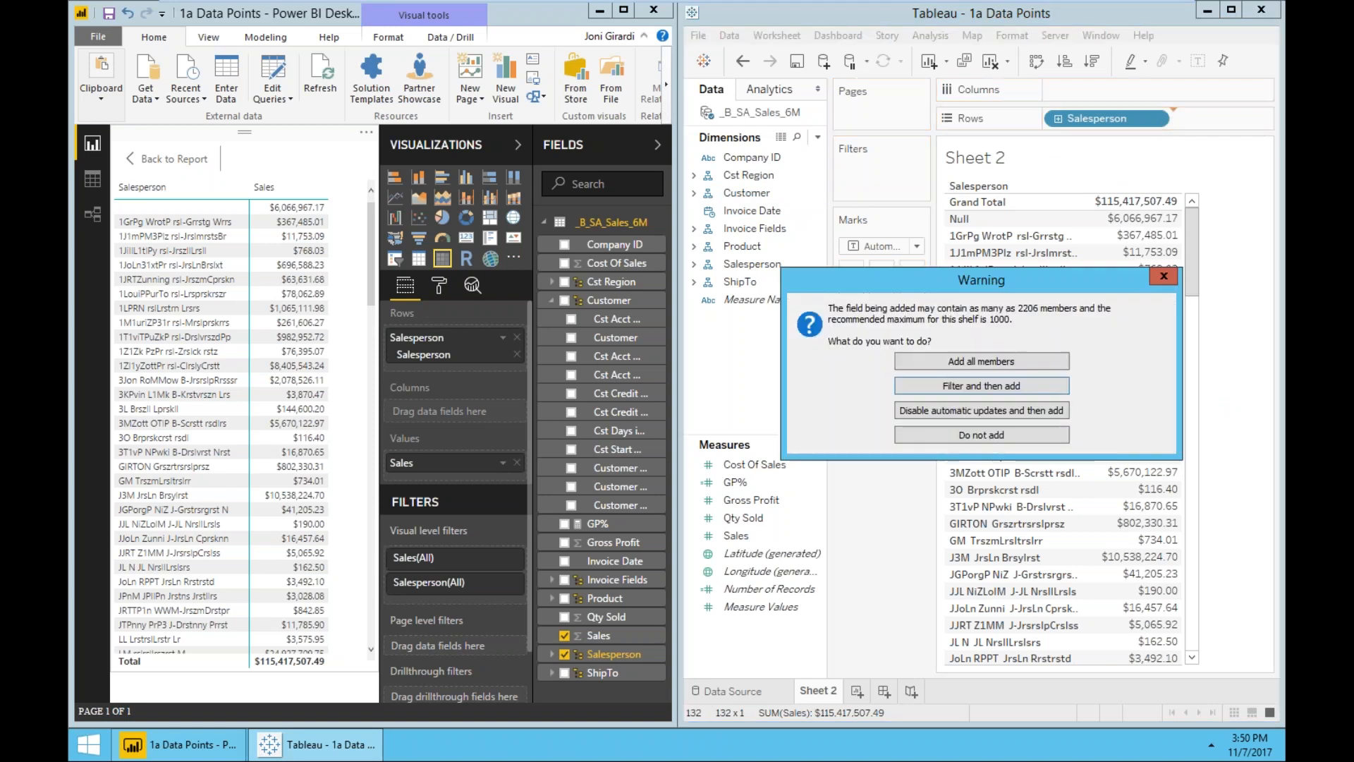
left_click(1023, 362)
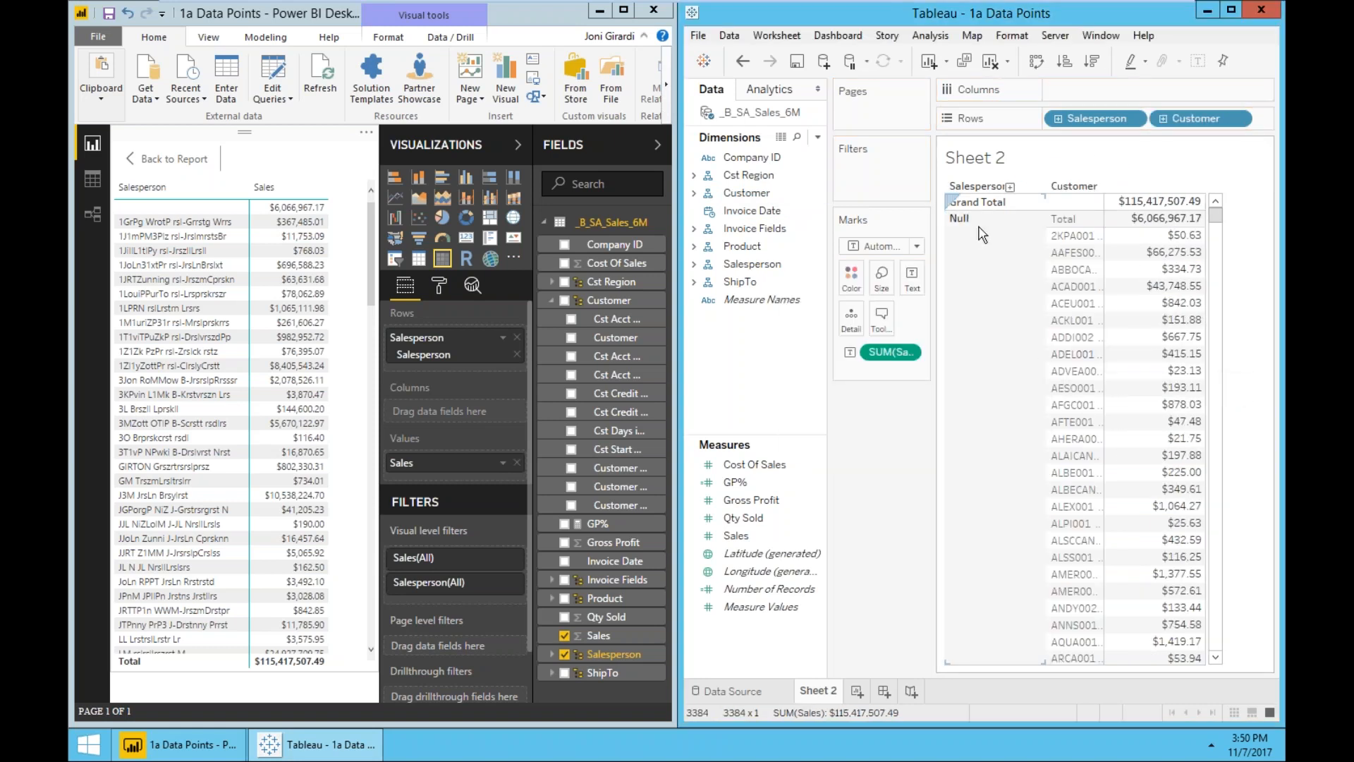
mouse_move(1155, 219)
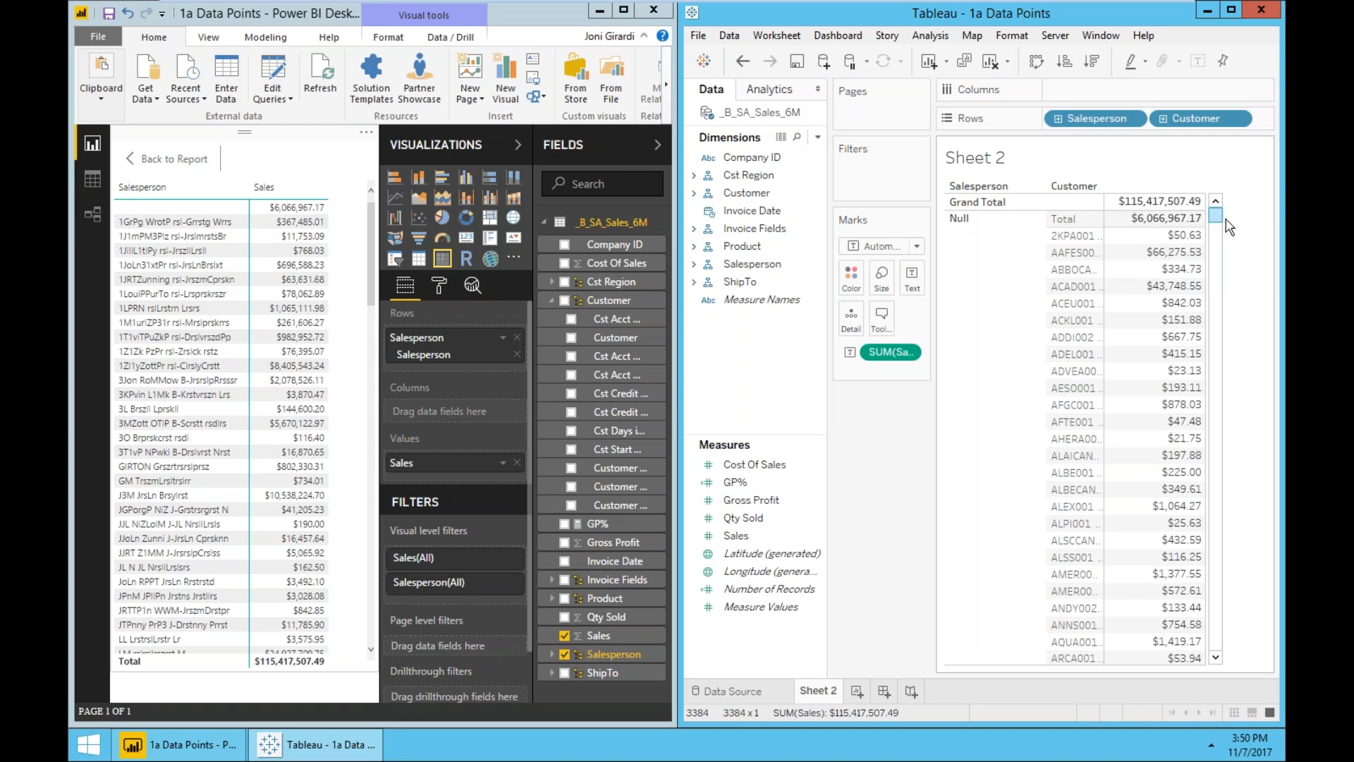
left_click_drag(1215, 219, 1220, 127)
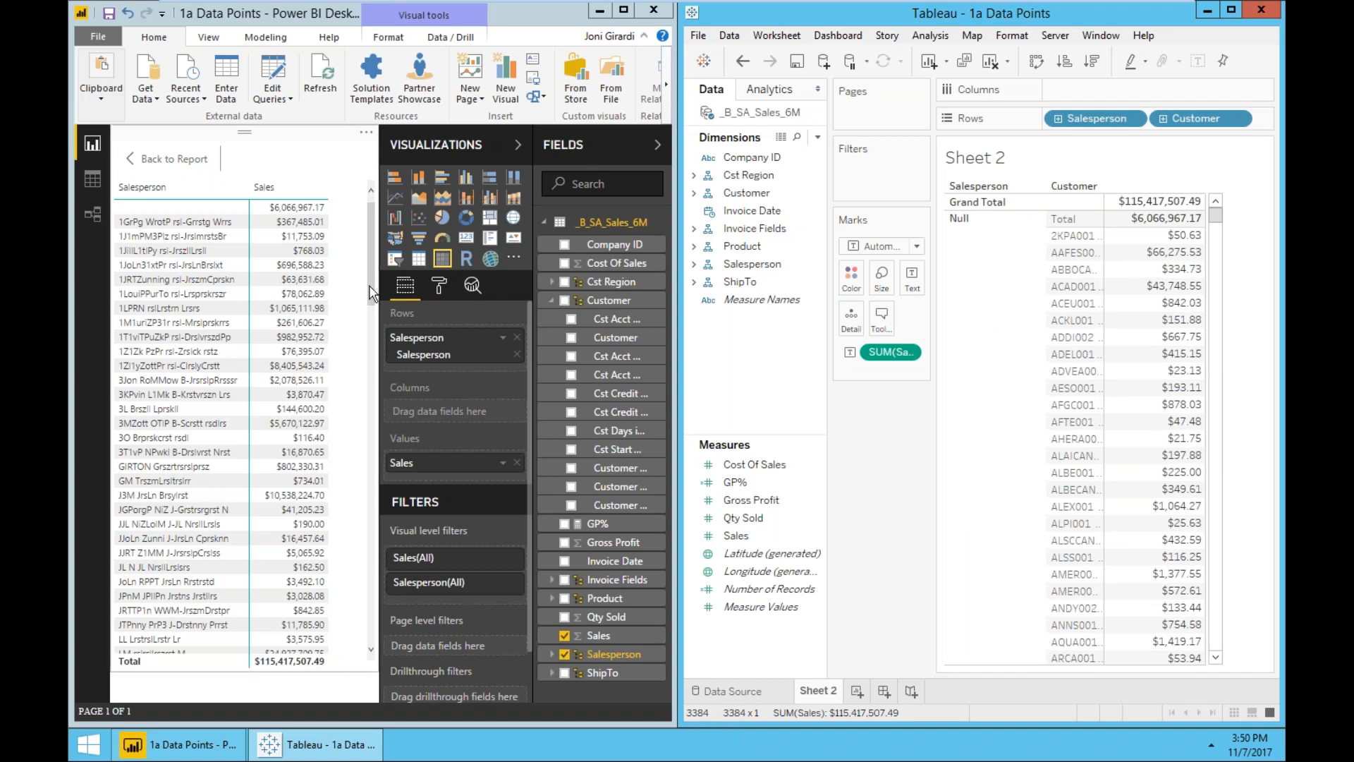
Step: In Power BI, add Customer without Cst Acct Manager to the matrix rows, expand all rows one level down, and widen the matrix view
left_click(552, 302)
left_click(552, 303)
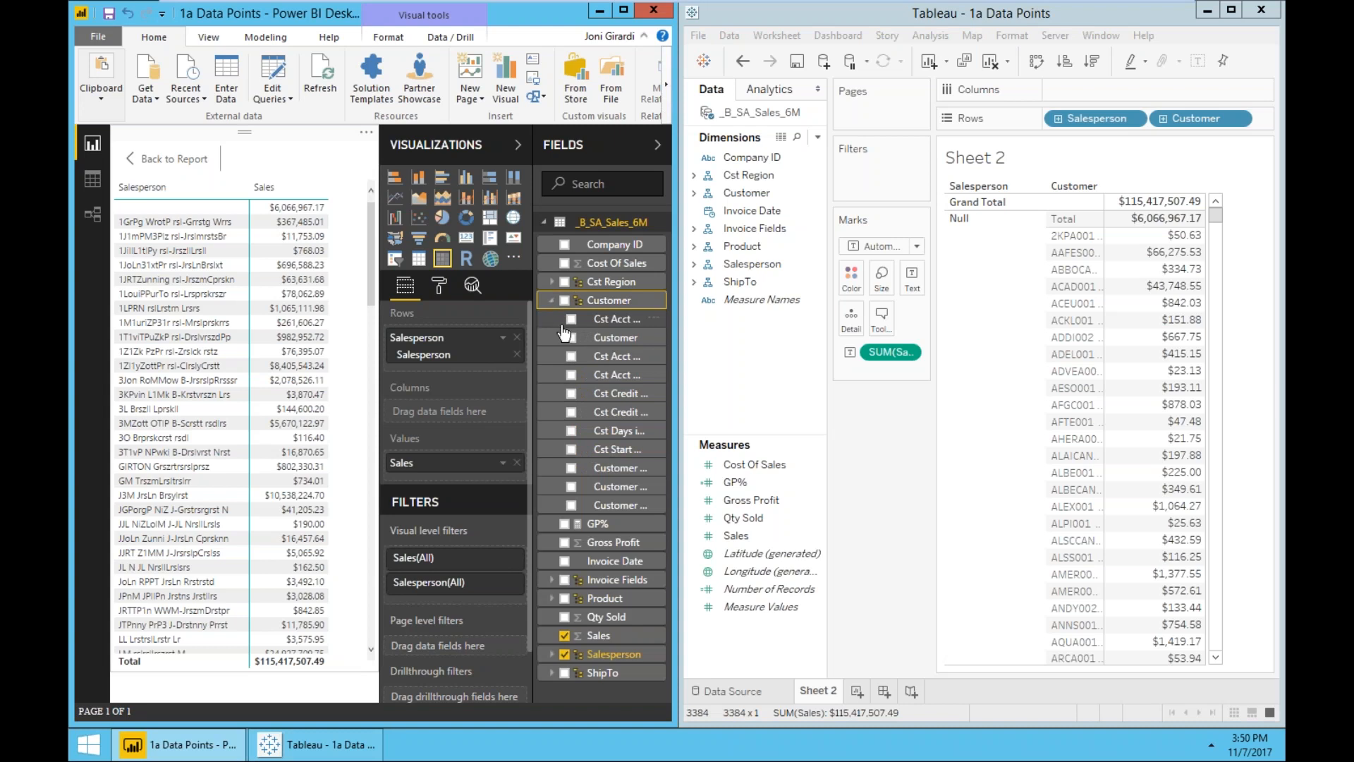
left_click(572, 338)
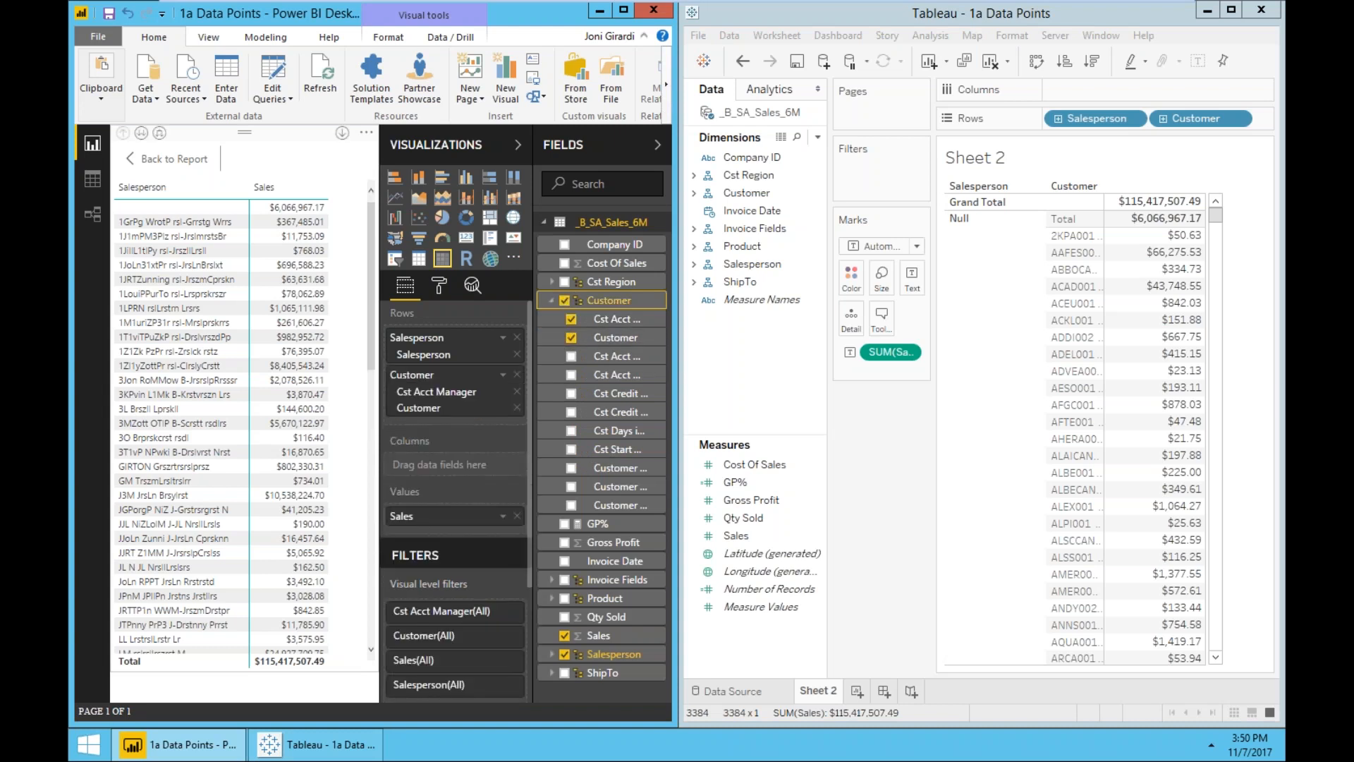
left_click(517, 391)
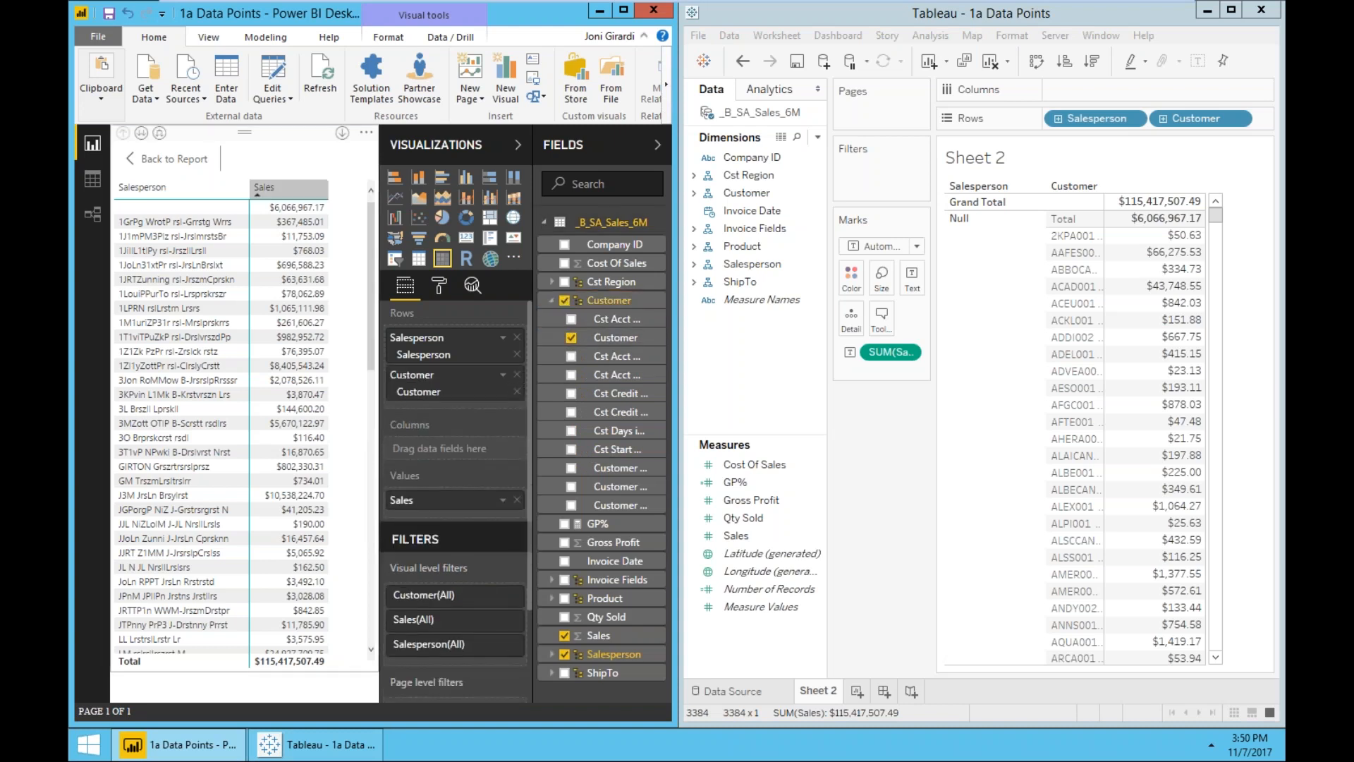
left_click(160, 133)
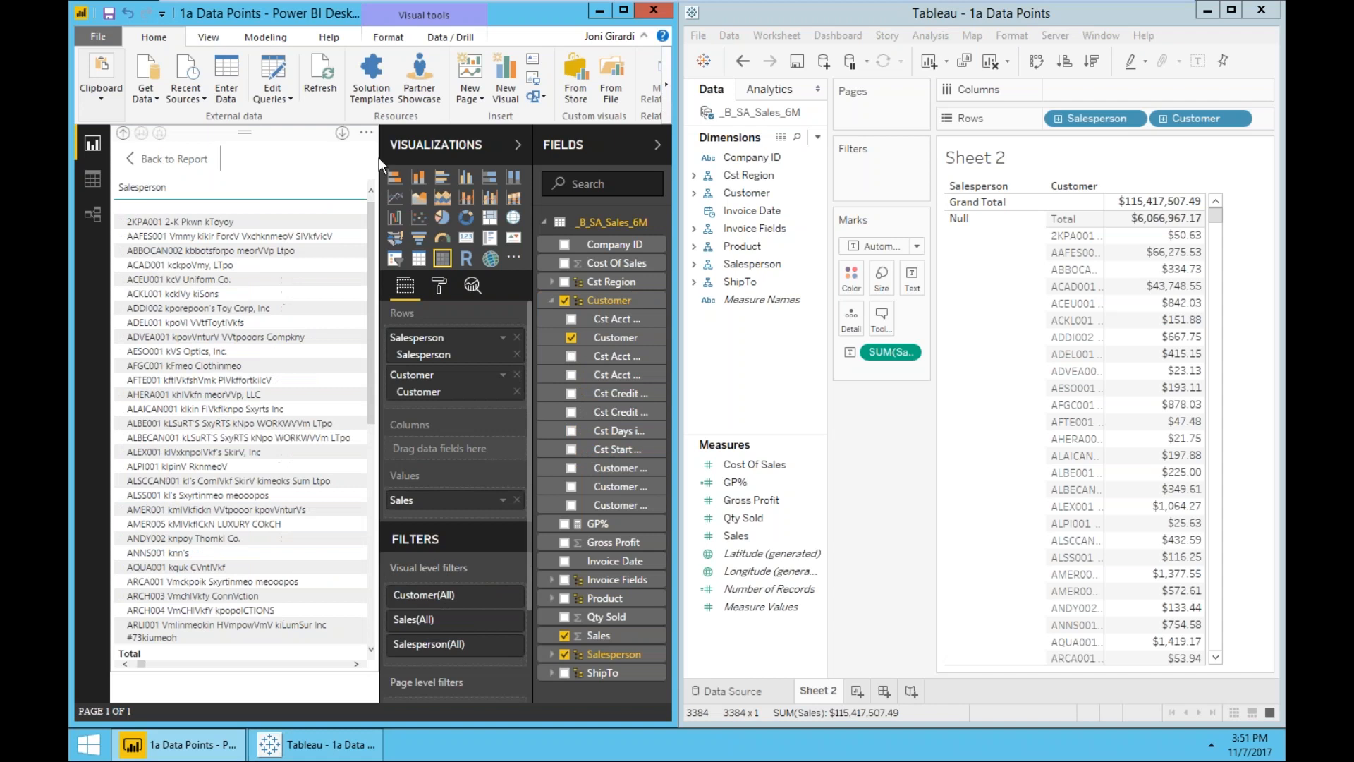
left_click(518, 145)
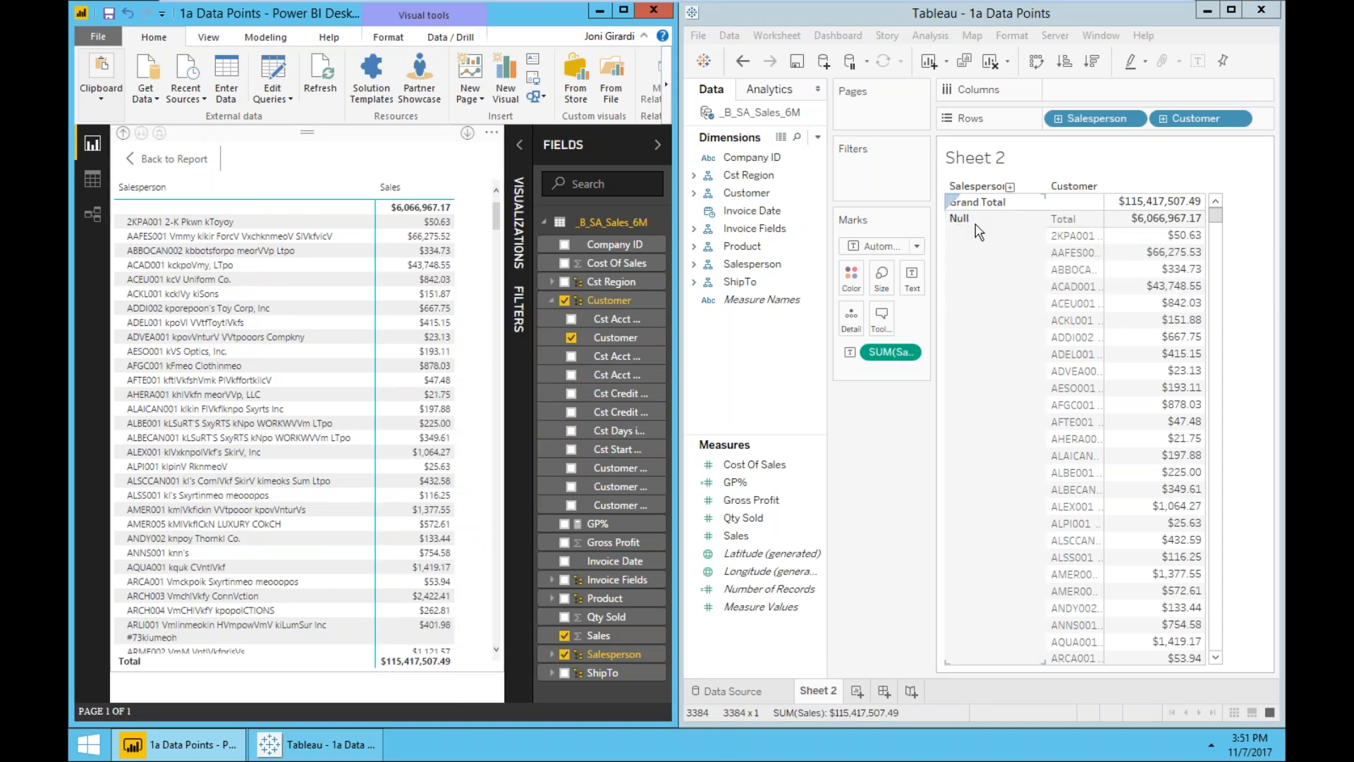
Step: Compare the customer-level sales rows in the Power BI matrix and the Tableau sheet, down to the last salesperson in each
mouse_move(1149, 233)
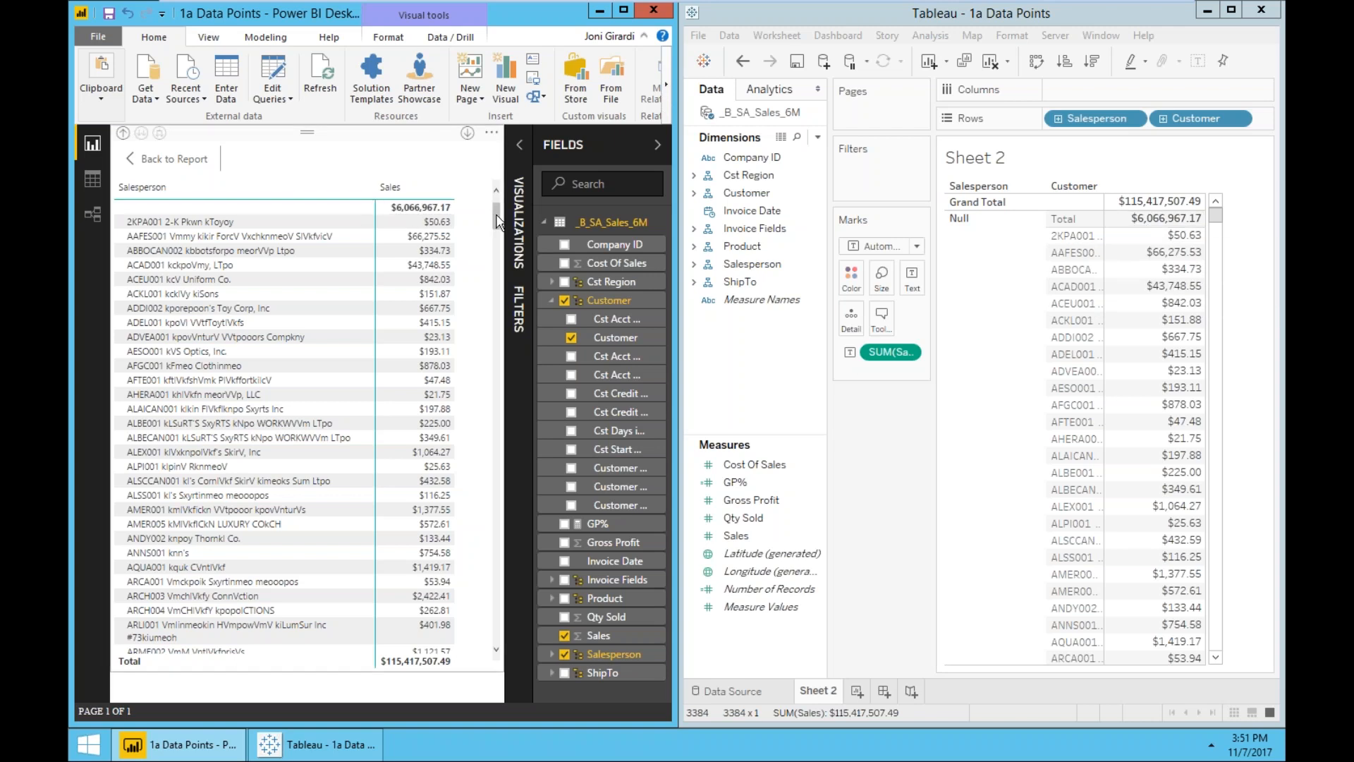
left_click_drag(497, 222, 497, 453)
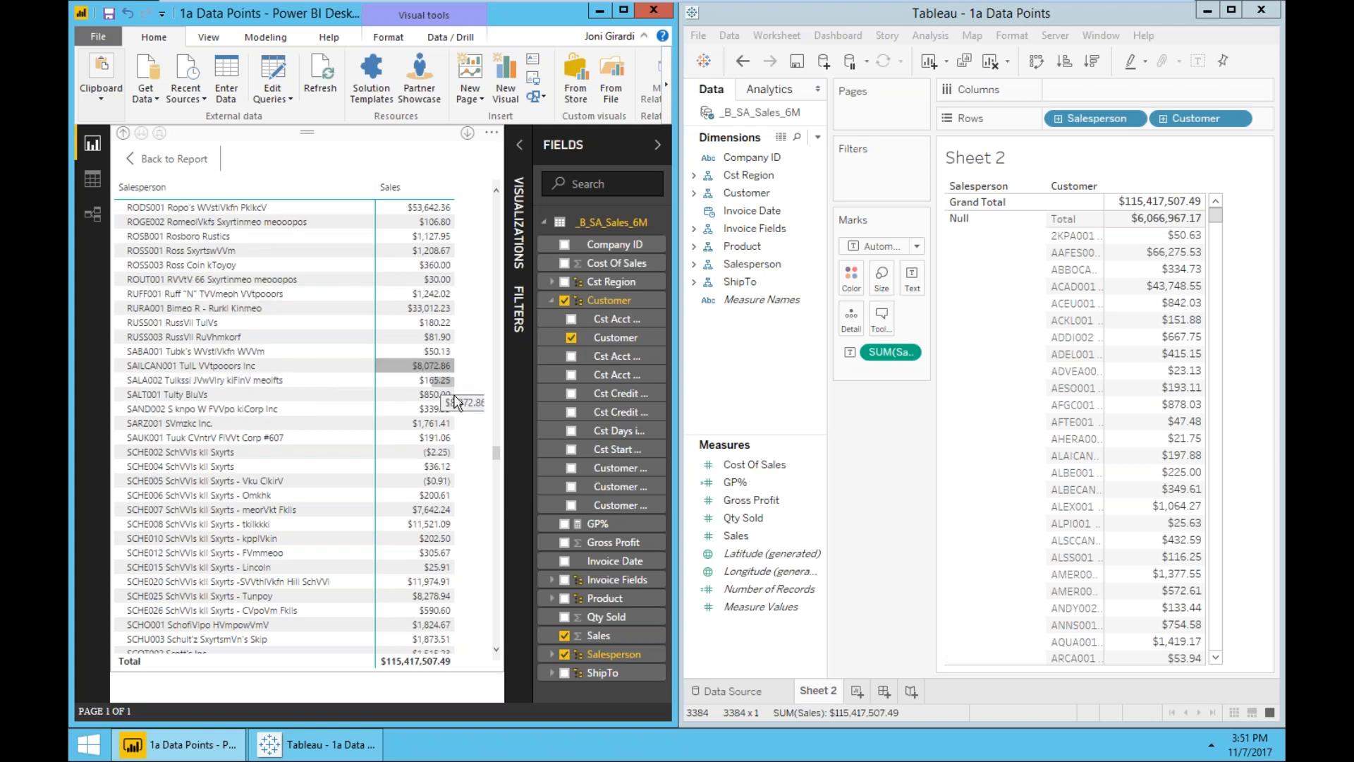
left_click_drag(496, 455, 490, 562)
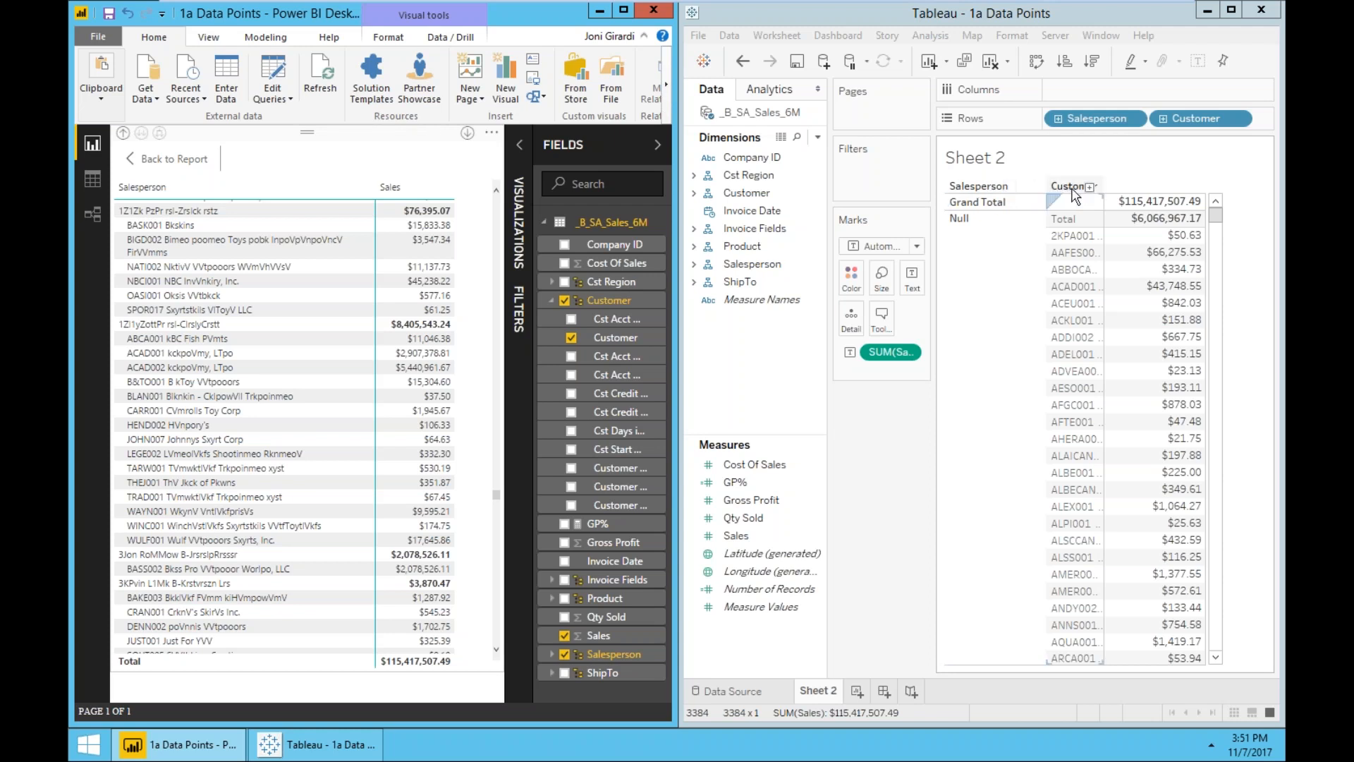
left_click(1220, 302)
left_click(1220, 302)
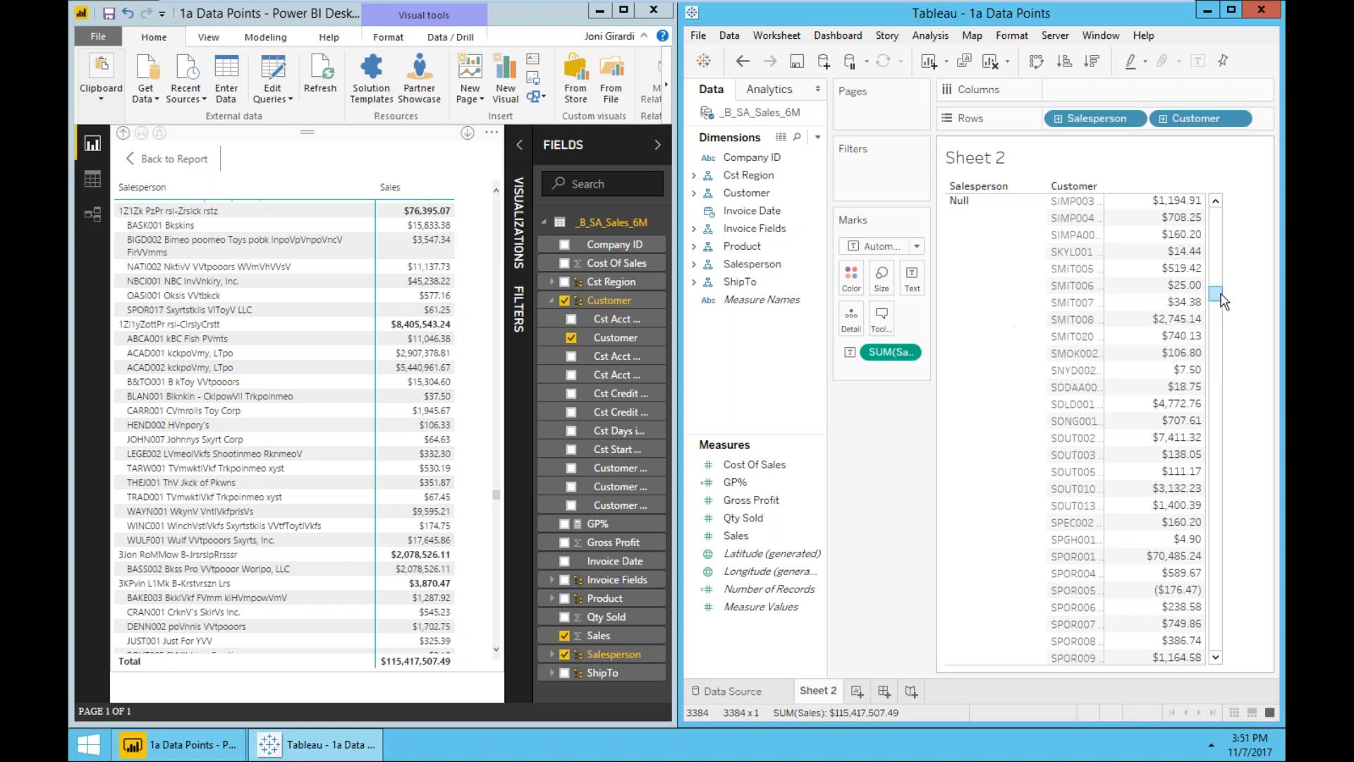
left_click_drag(1220, 302, 1220, 353)
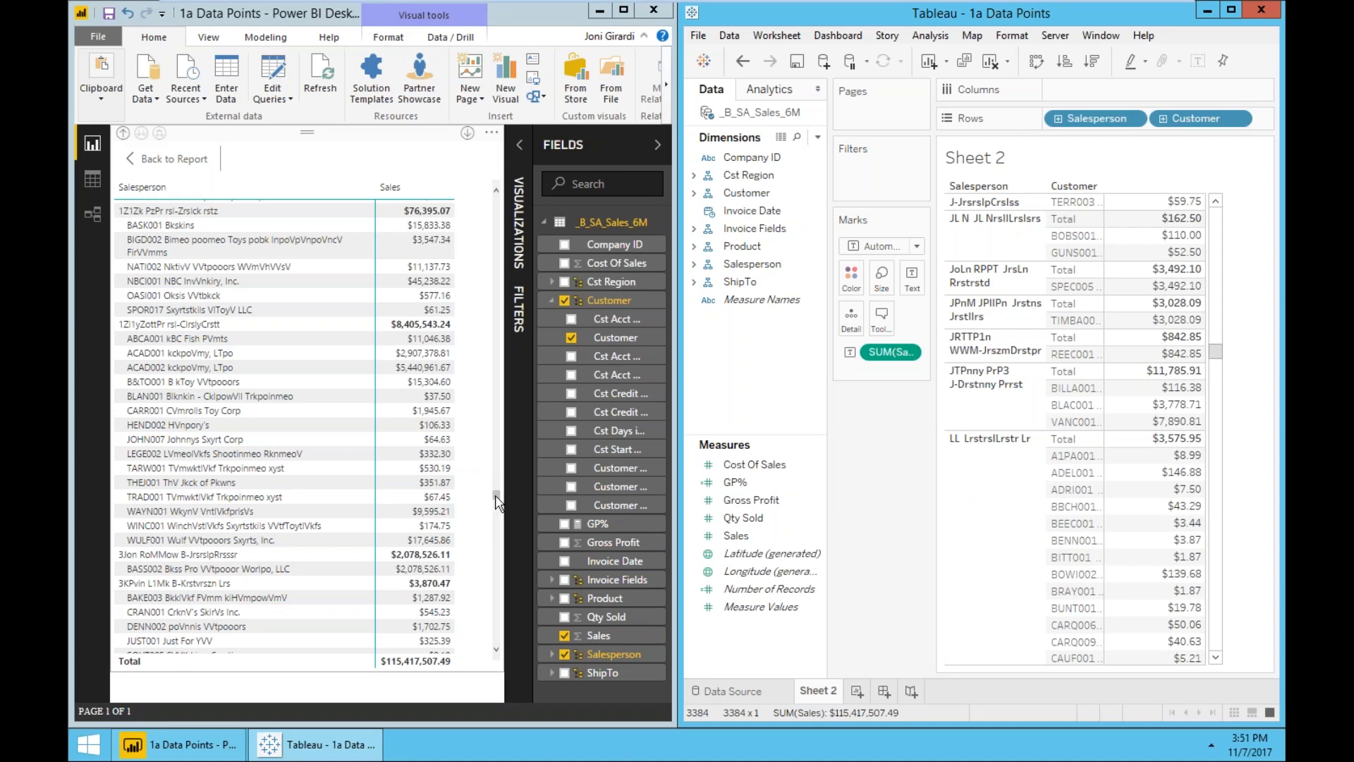
left_click(497, 533)
left_click_drag(497, 527, 496, 670)
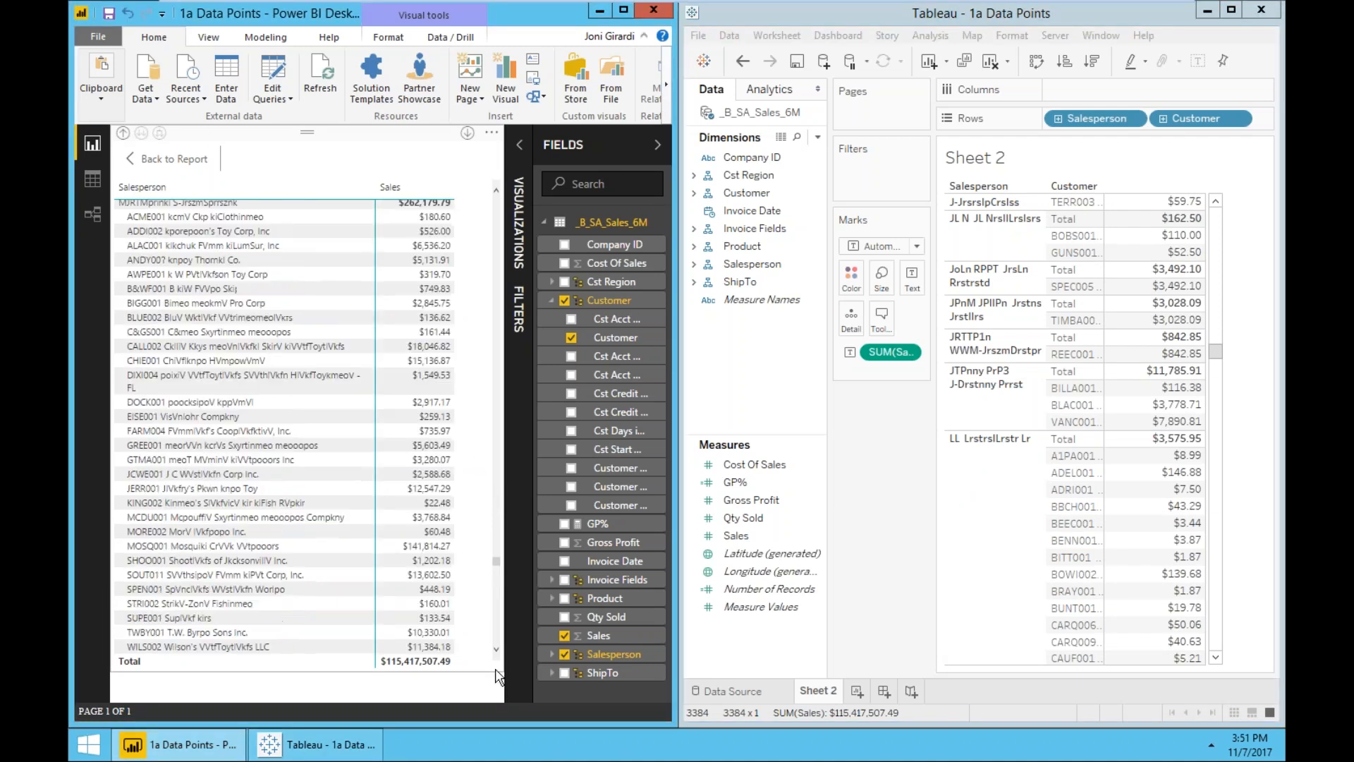
left_click_drag(495, 560, 495, 698)
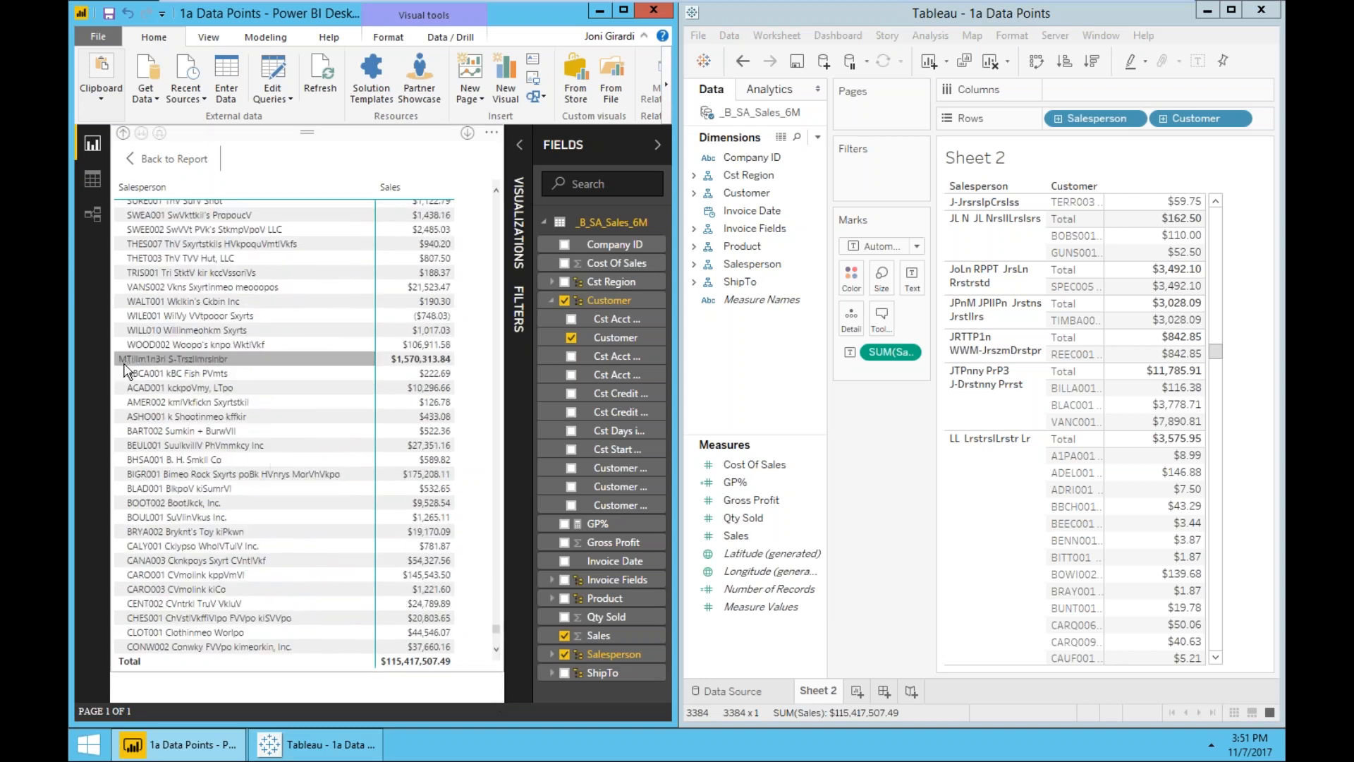
left_click(496, 650)
left_click_drag(496, 630, 493, 682)
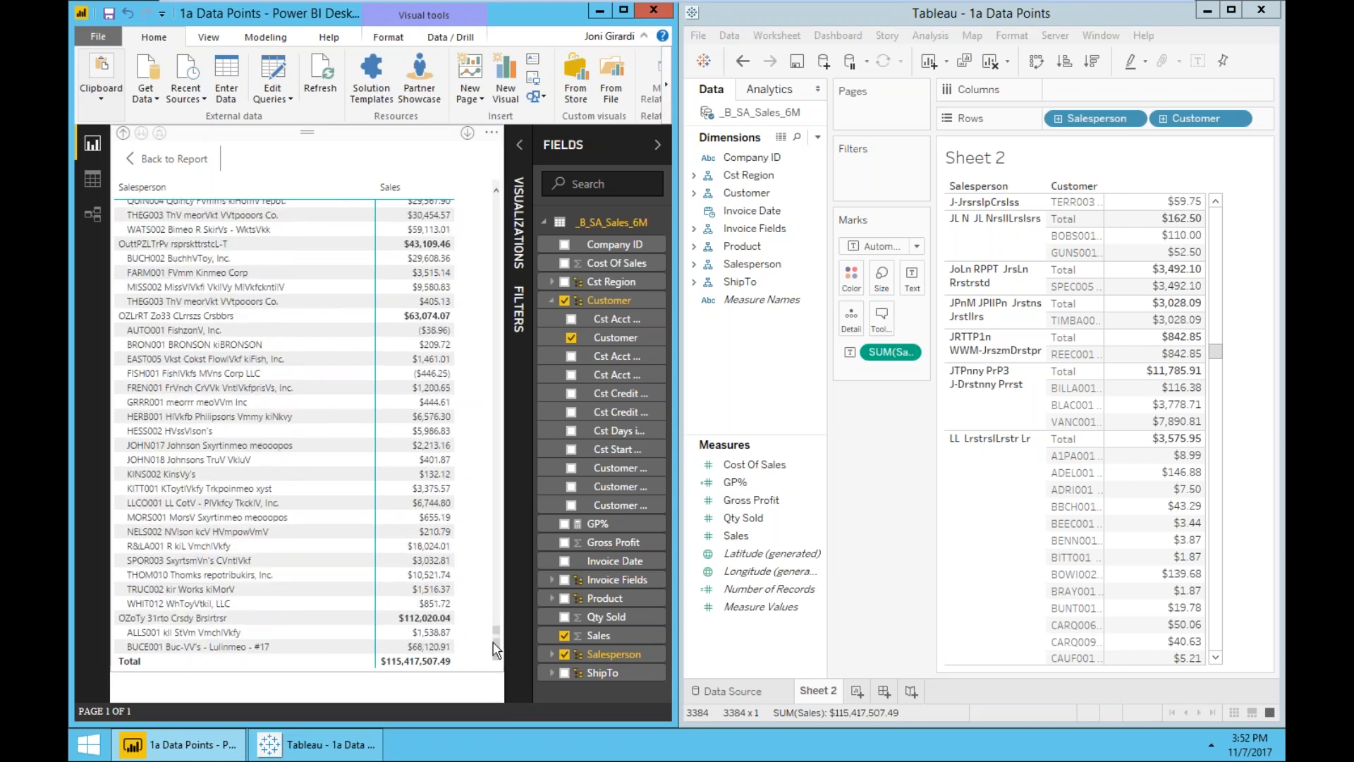
left_click_drag(495, 632, 497, 679)
left_click_drag(496, 632, 497, 683)
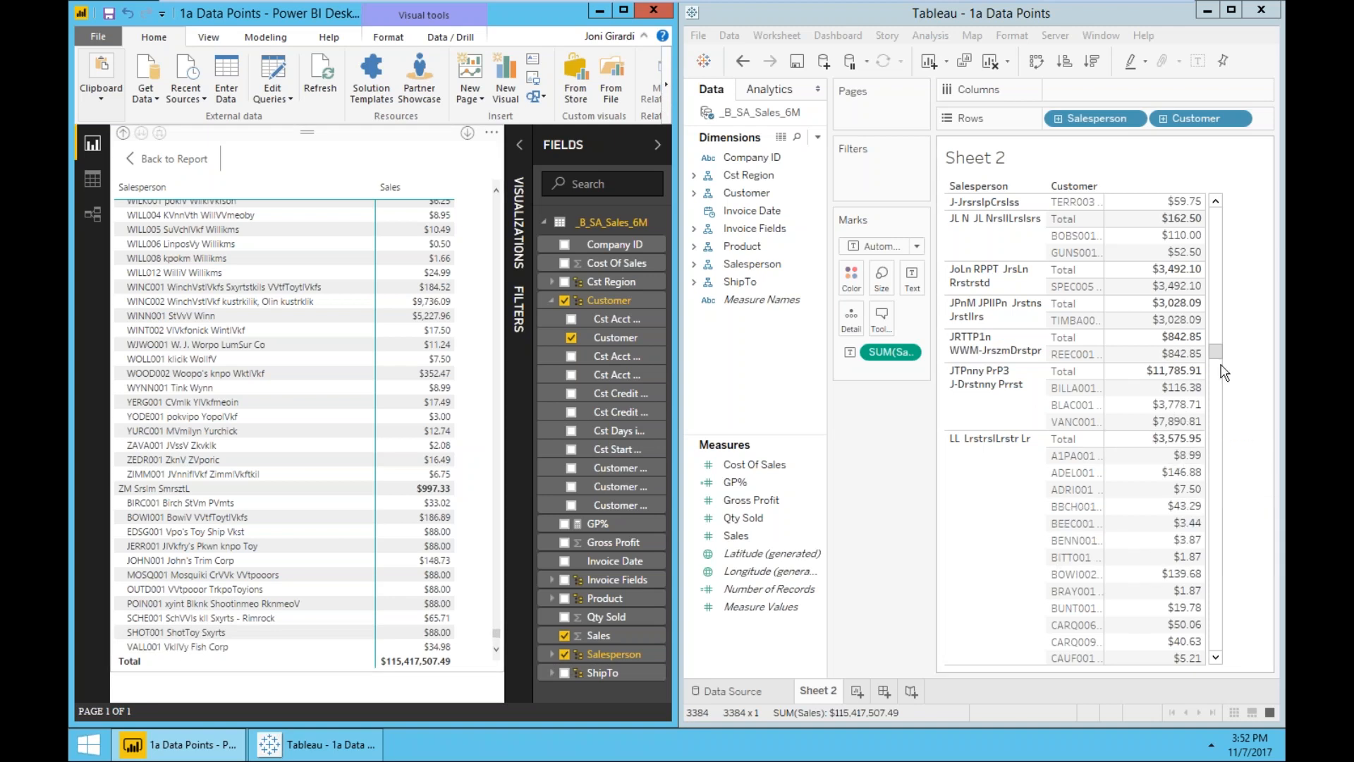
left_click_drag(1215, 351, 1216, 642)
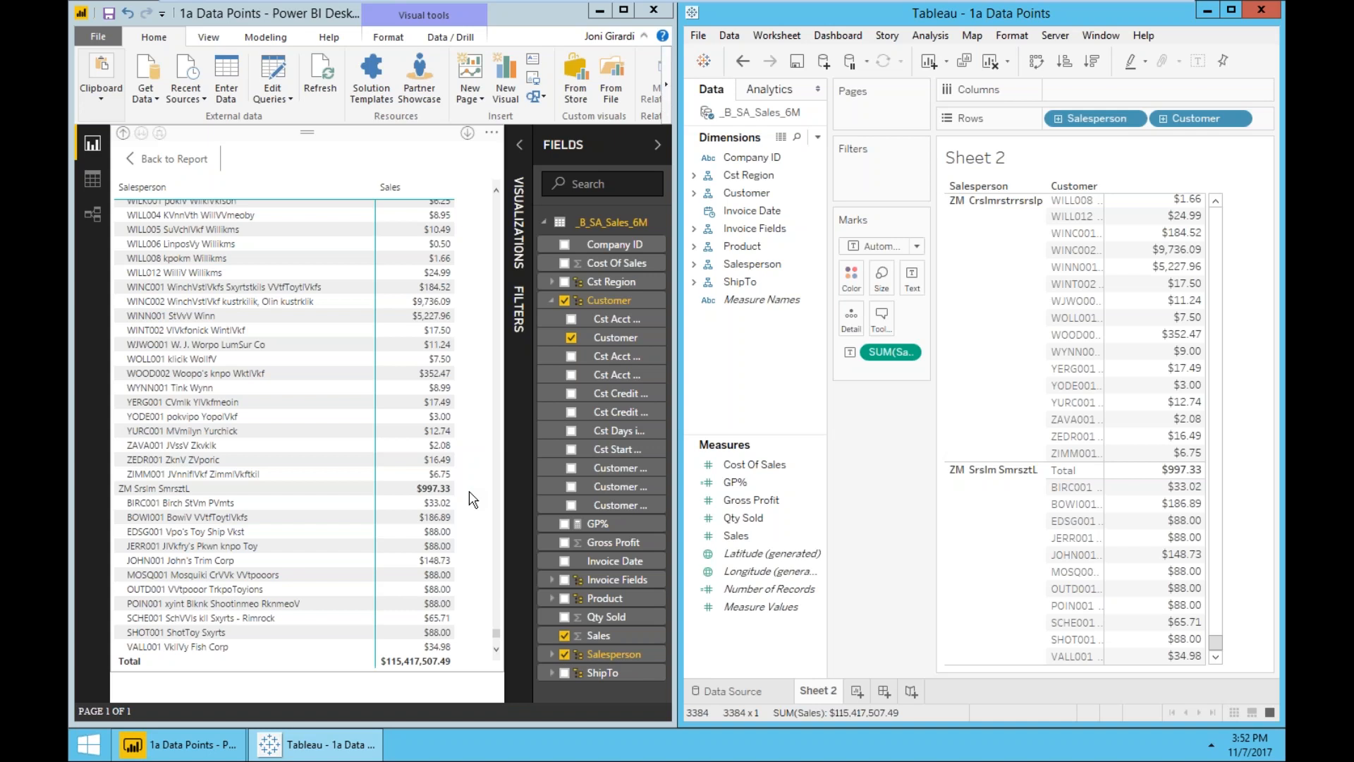
Step: In Tableau, add Product with all its members to the sheet's rows after Customer
left_click(744, 246)
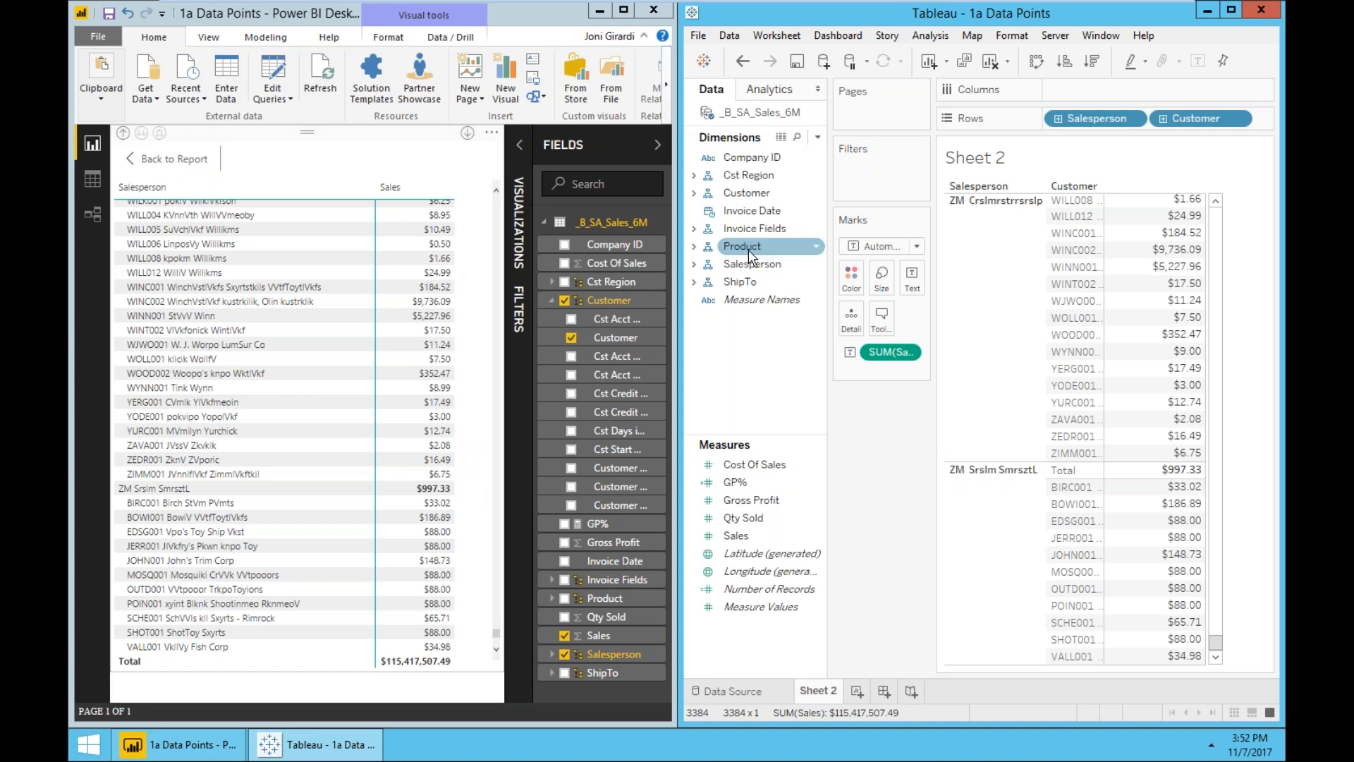
left_click_drag(770, 242, 1231, 138)
left_click(1034, 361)
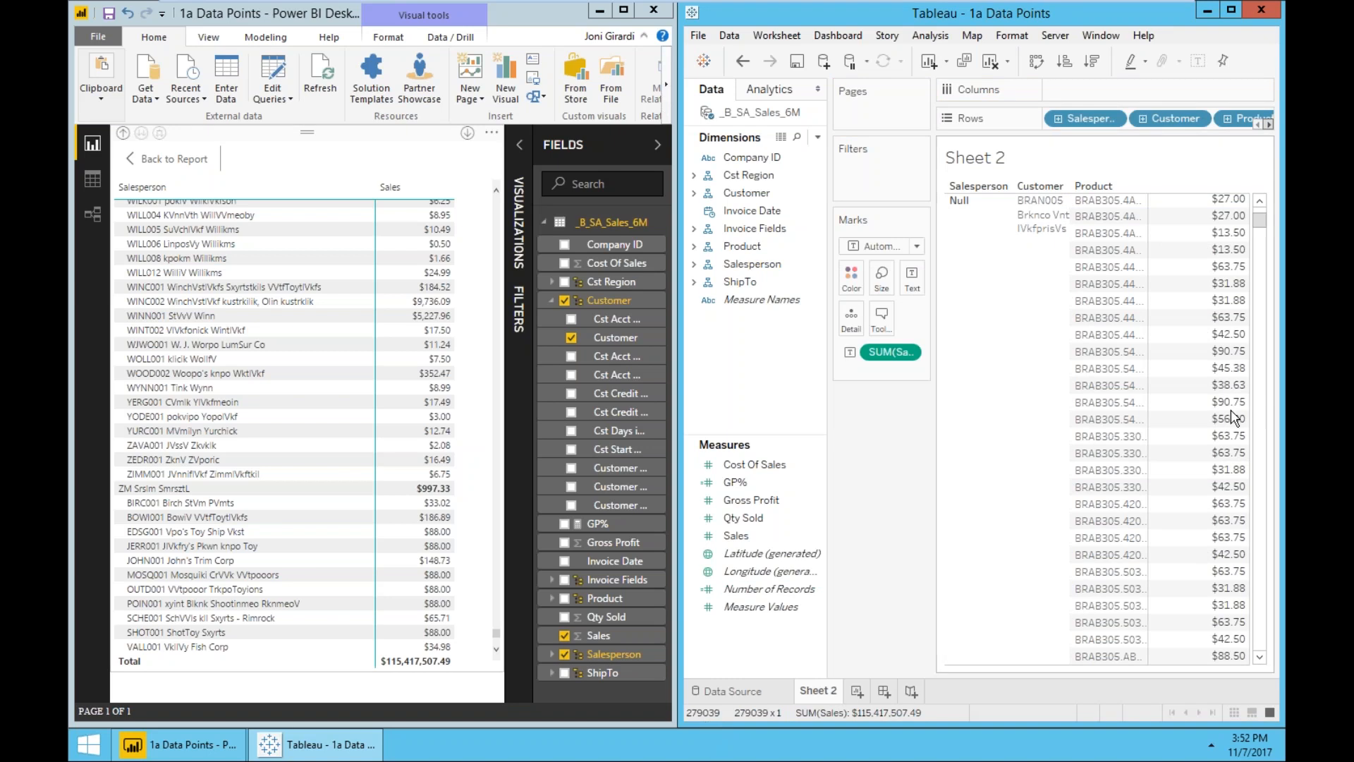
left_click_drag(1259, 222, 1235, 201)
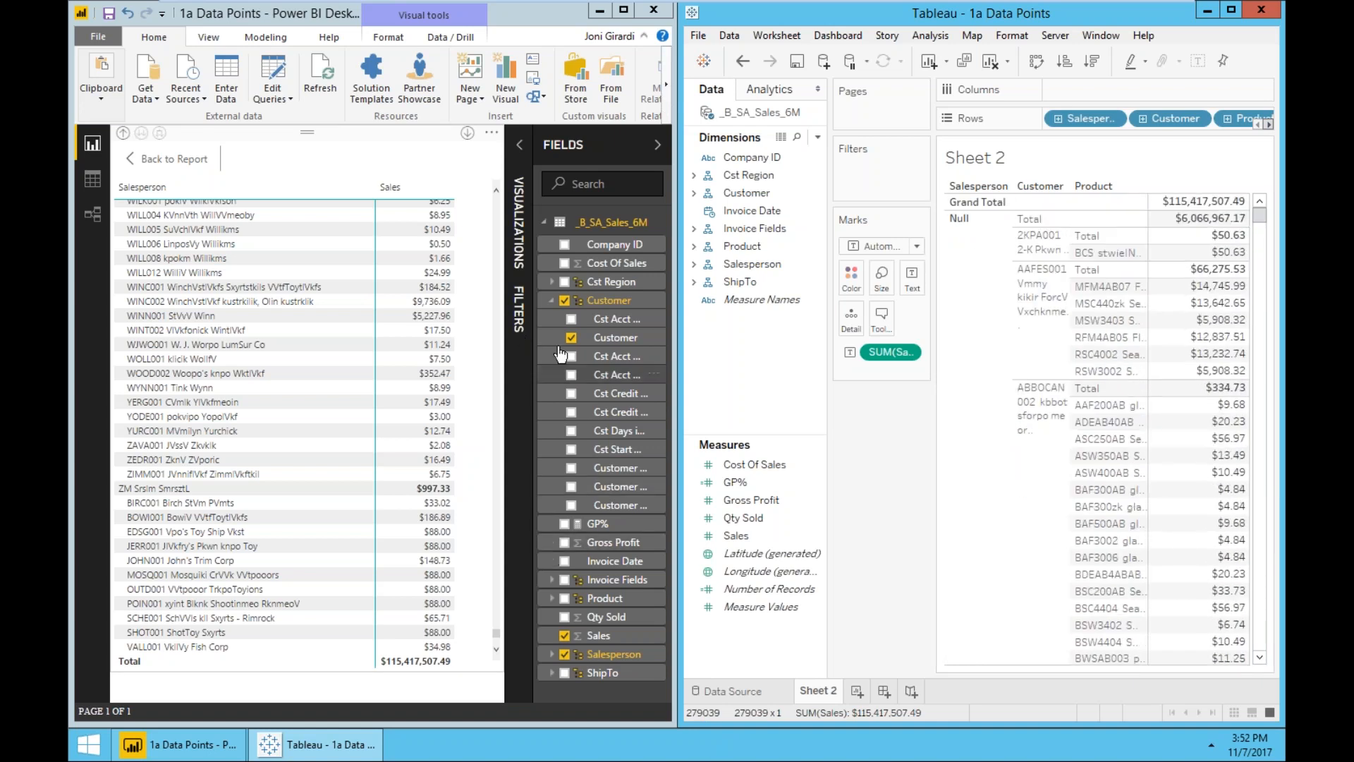
Step: In Power BI, collapse the Customer field group and add the Product field to the matrix rows below Customer
left_click(551, 299)
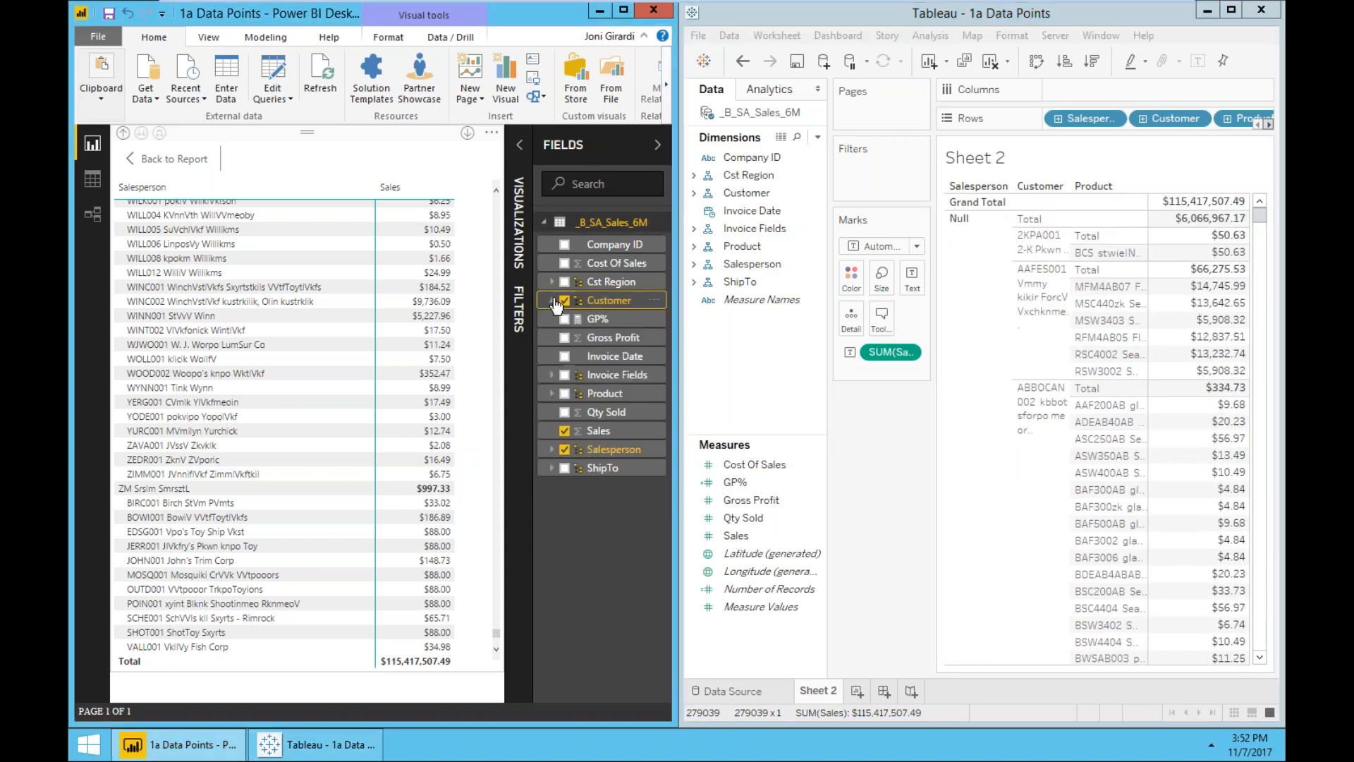
left_click(552, 393)
left_click(572, 412)
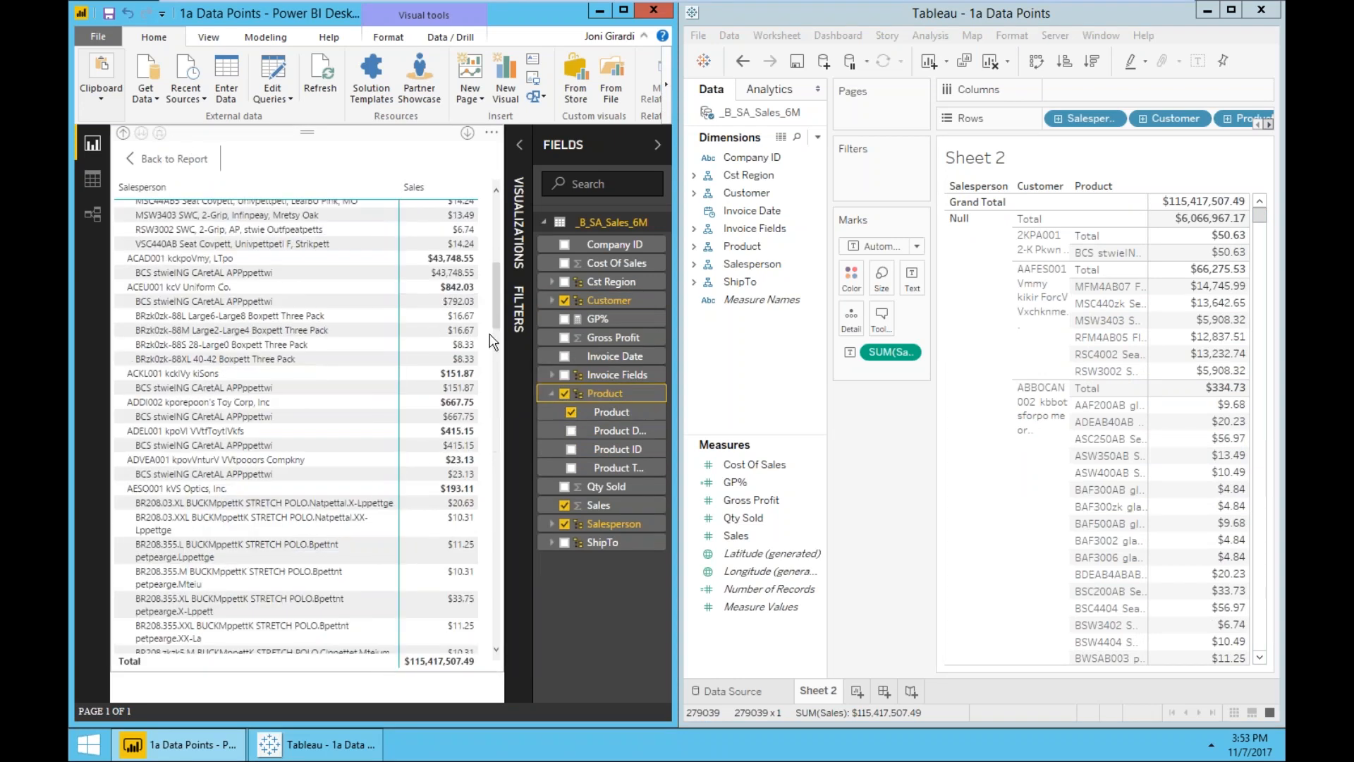
left_click_drag(502, 297, 502, 191)
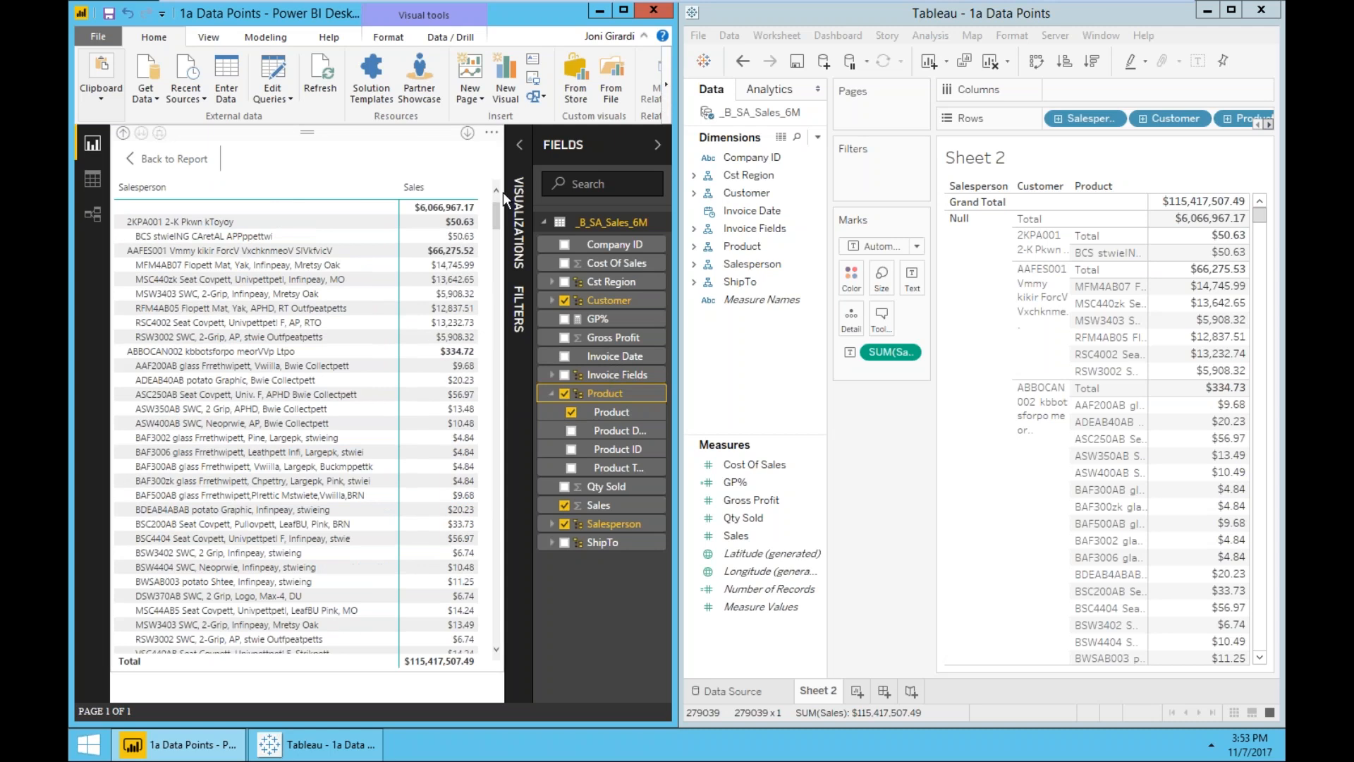
Step: Examine how far the product-level sales rows of the Power BI matrix can be browsed, and return to the first row
mouse_move(1220, 339)
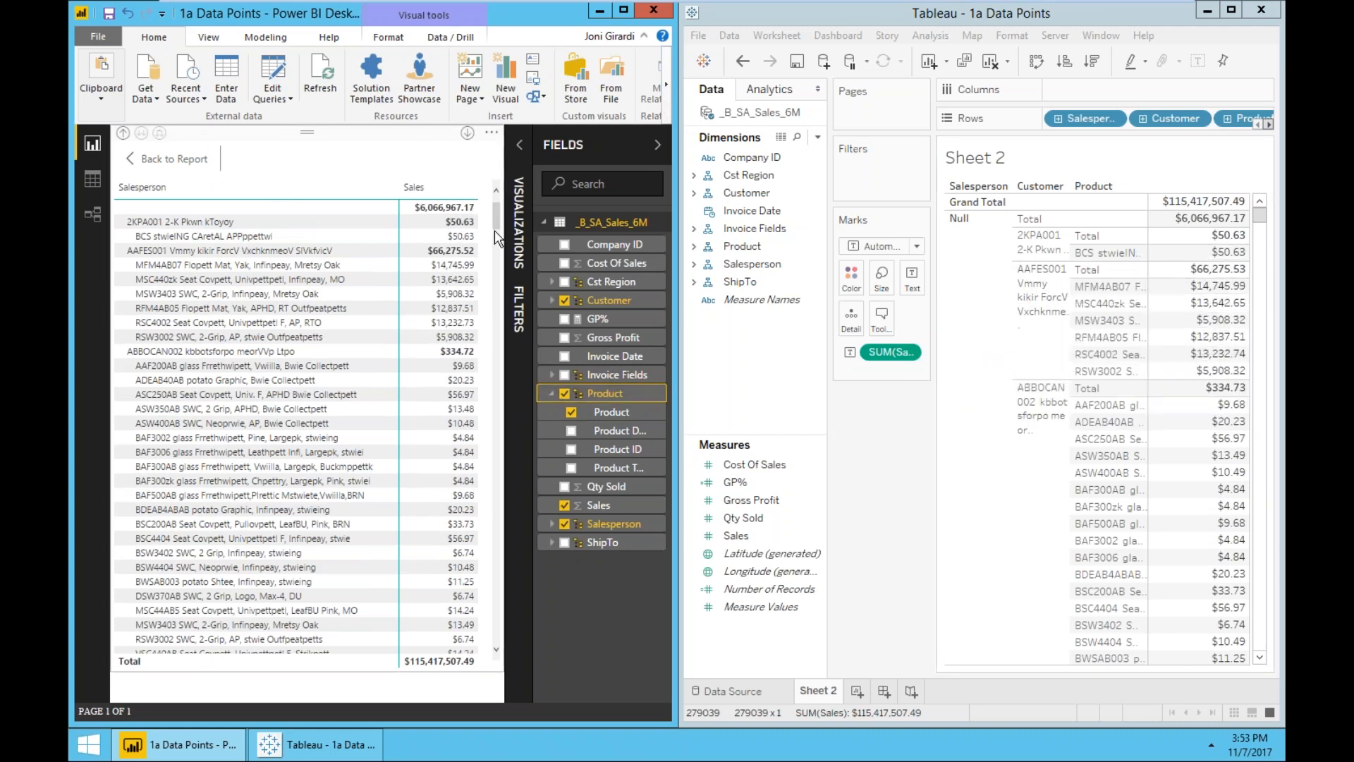
scroll(498, 472, "down", 10)
scroll(498, 471, "down", 5)
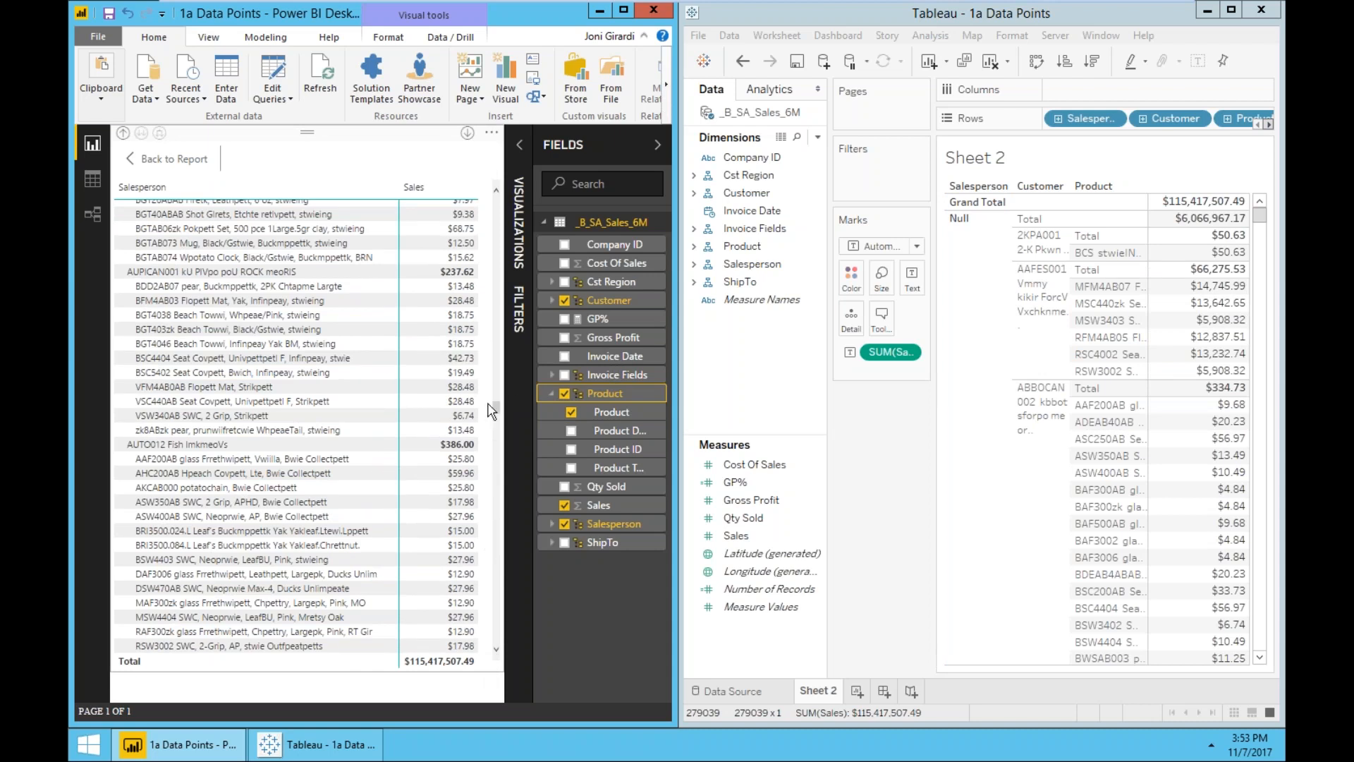
left_click_drag(498, 421, 487, 683)
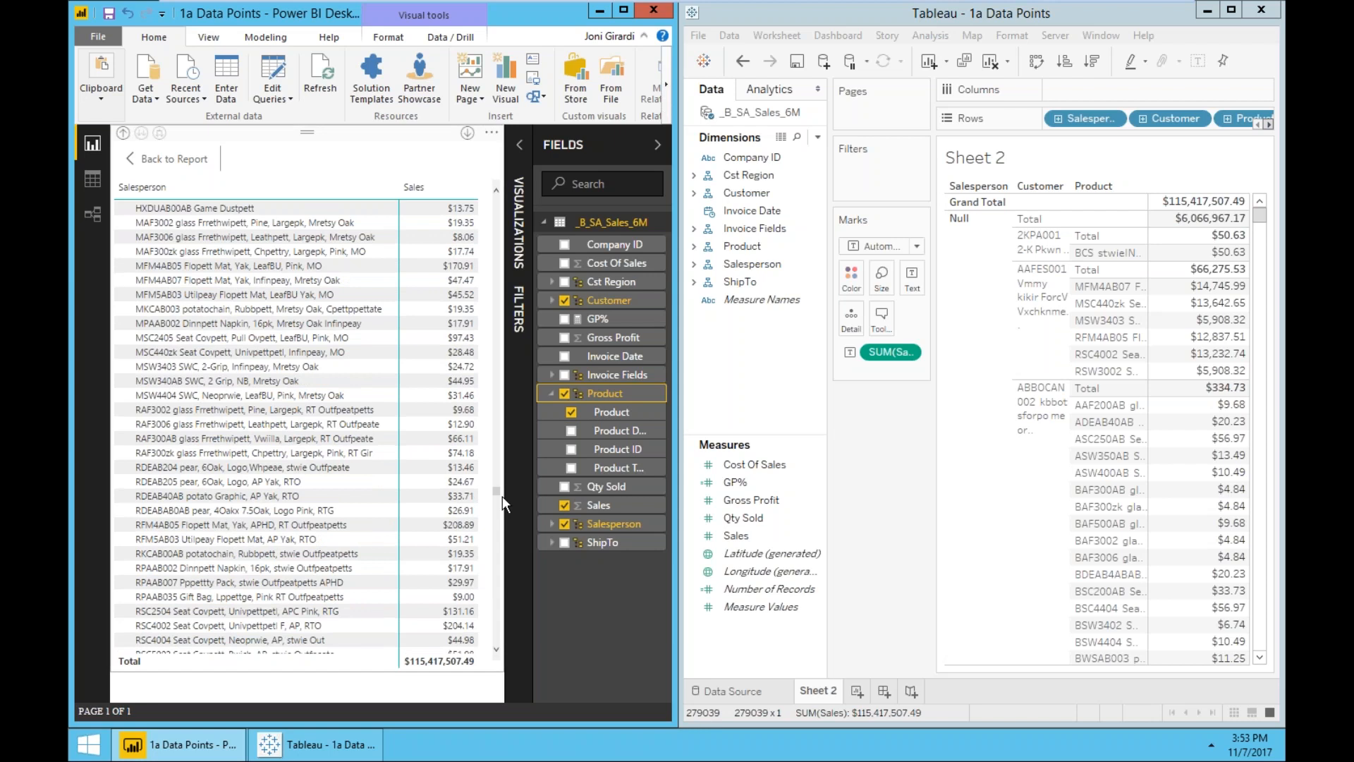
left_click_drag(498, 492, 498, 673)
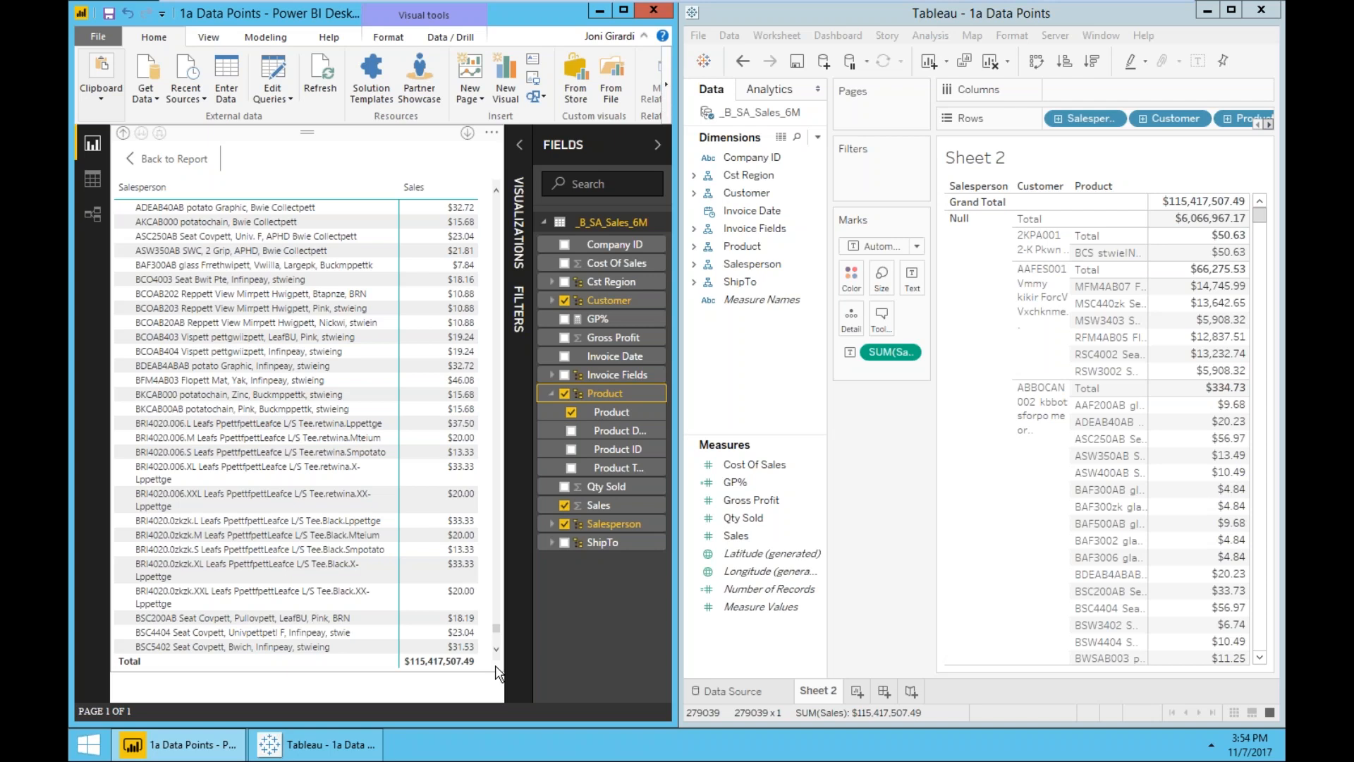
left_click(923, 471)
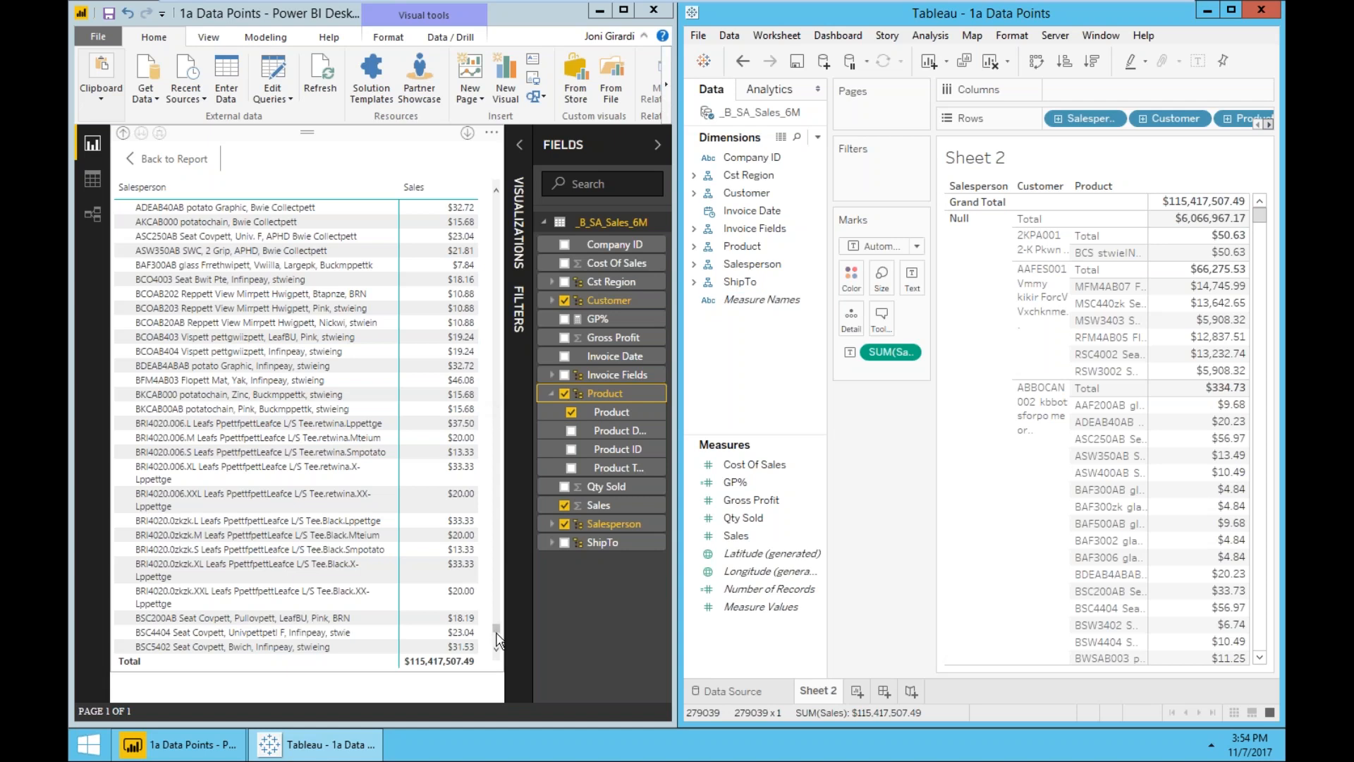
left_click_drag(497, 638, 498, 204)
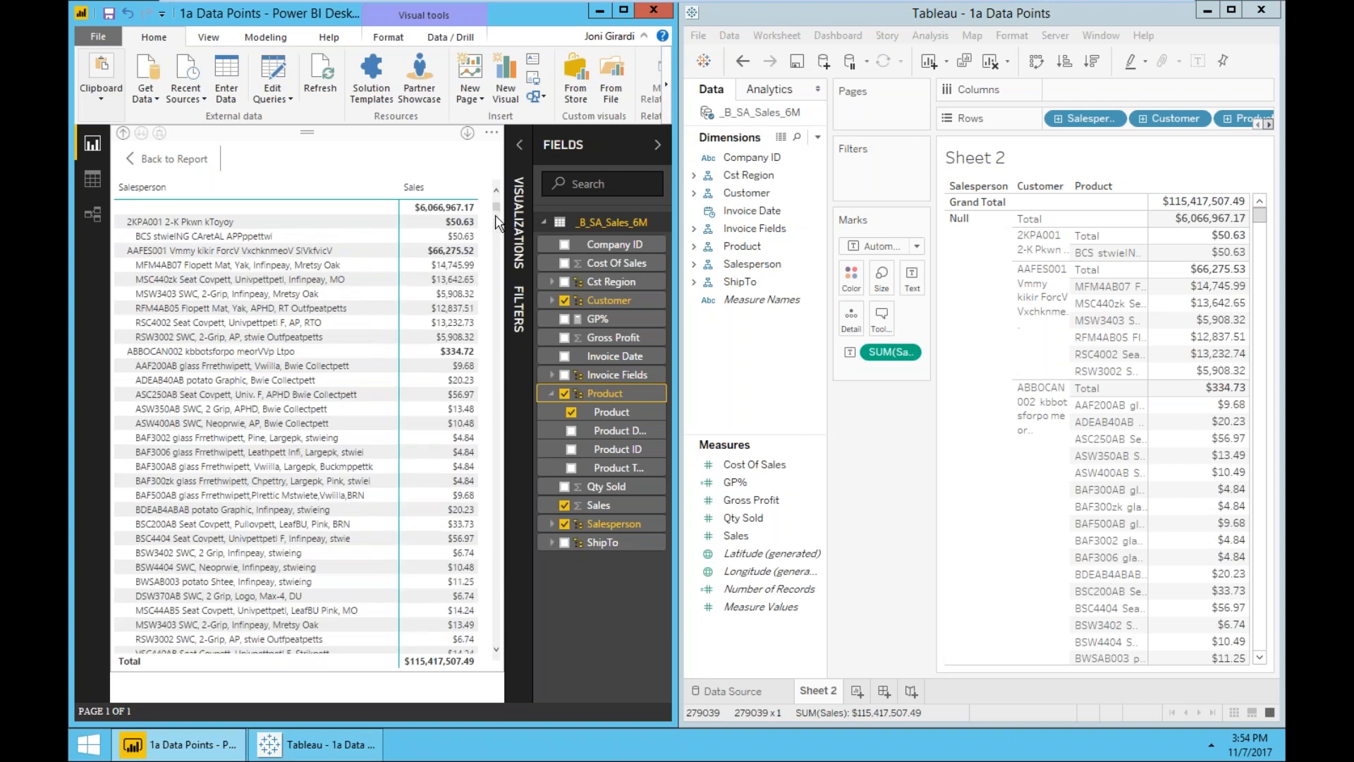